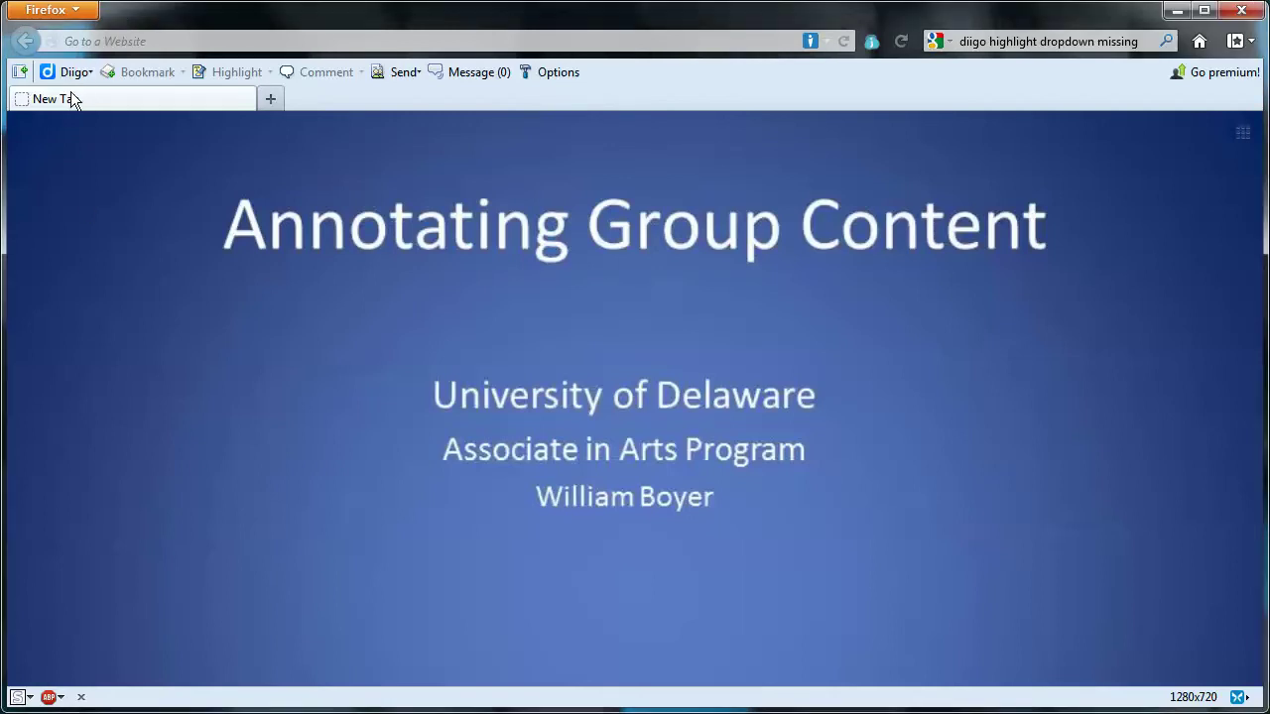
Go to the UDAADiggo group and open its shared article "OWL's Not So Wise Report on Inequities of Social Security".
{"action": "left_click", "coordinate": [83, 73]}
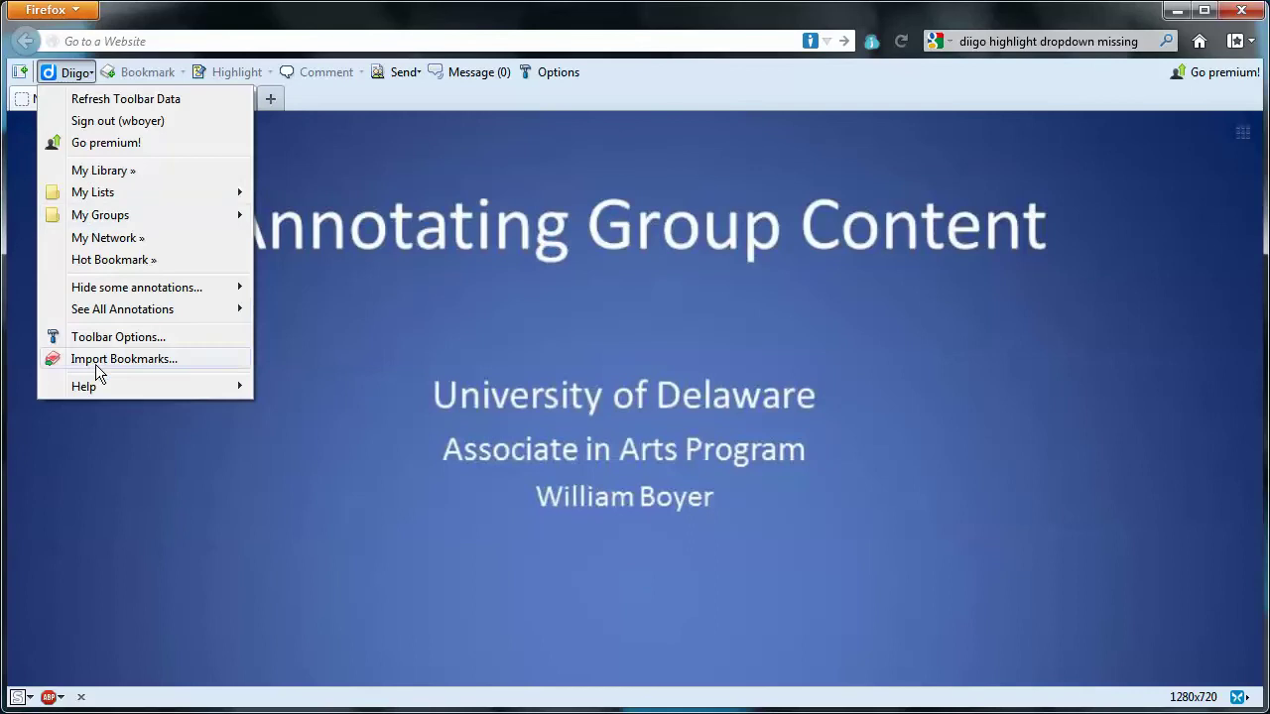
{"action": "mouse_move", "coordinate": [149, 222]}
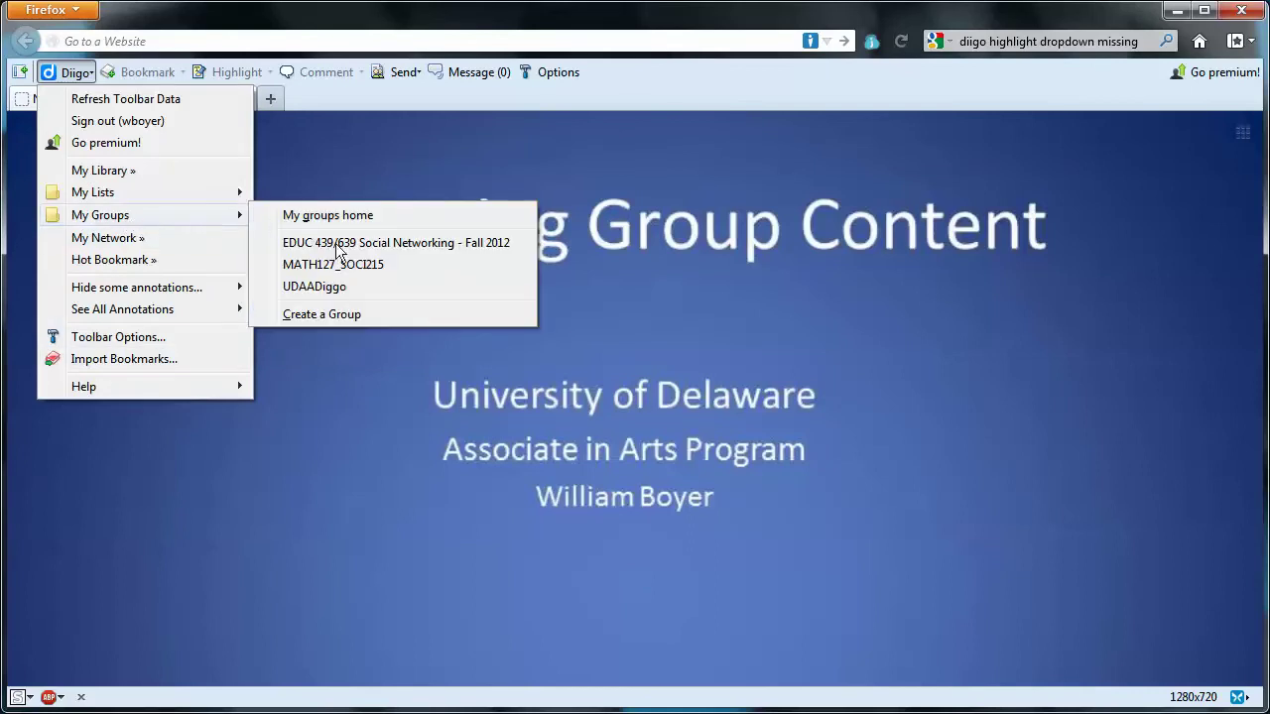
{"action": "left_click", "coordinate": [331, 285]}
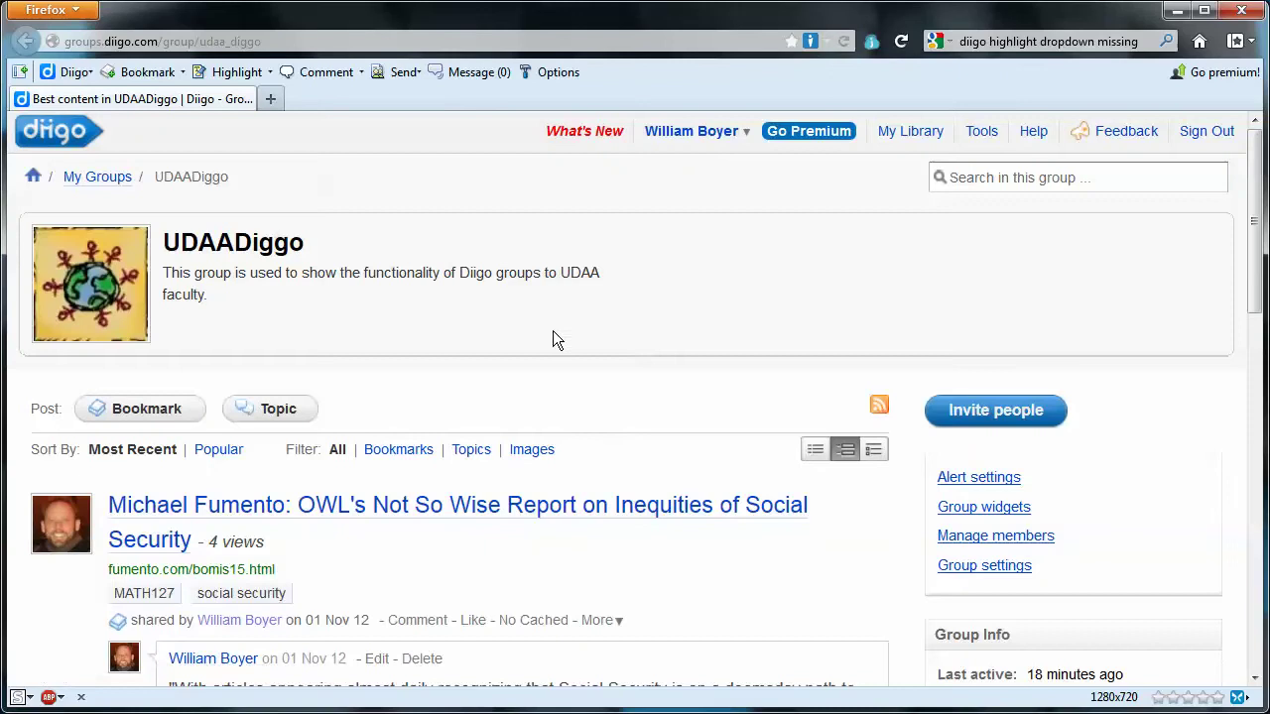
{"action": "scroll", "coordinate": [561, 448], "scroll_direction": "down", "scroll_amount": 3}
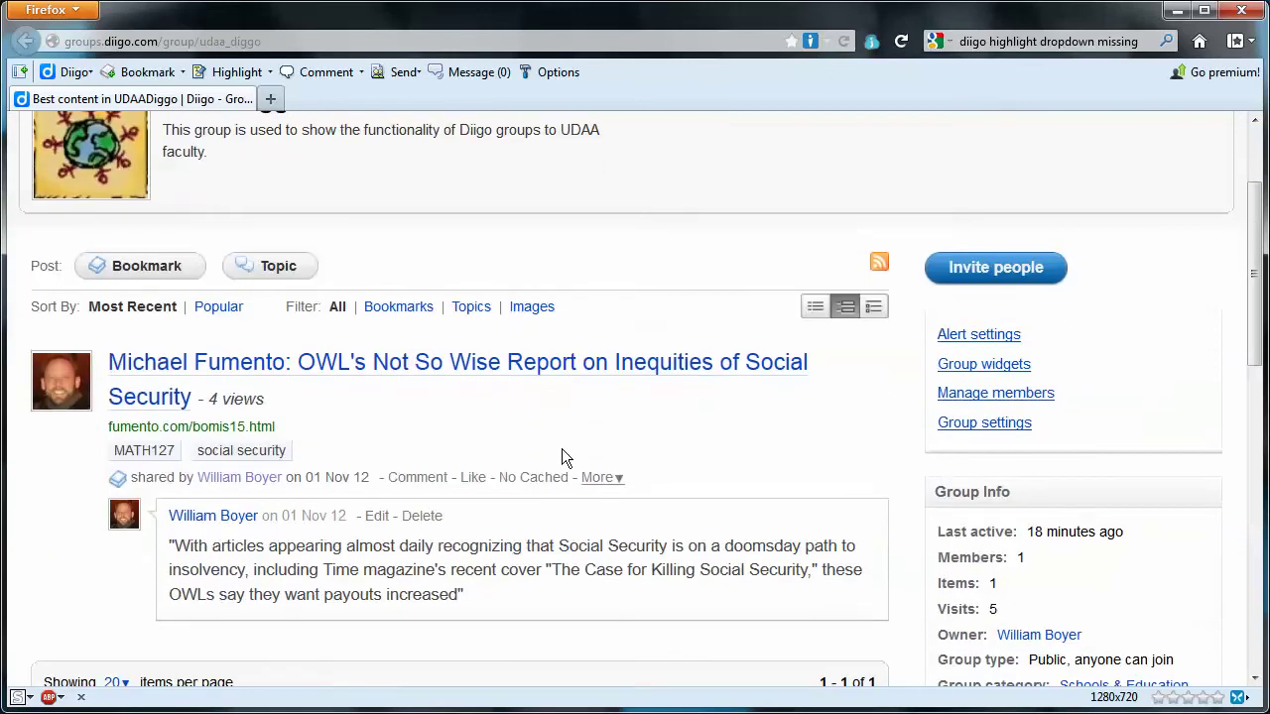
{"action": "left_click", "coordinate": [472, 365]}
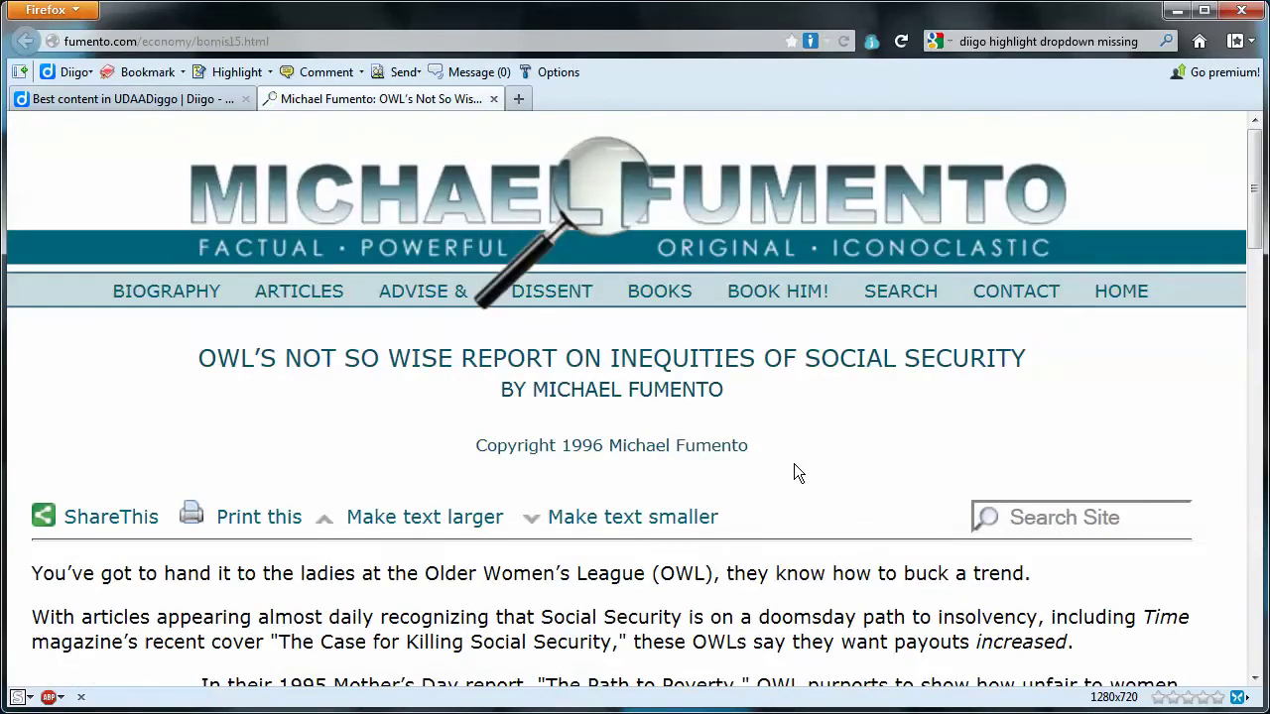
Highlight the article paragraph that runs from "One problem is that according to the report itself" to "take in $500 instead.".
{"action": "scroll", "coordinate": [794, 464], "scroll_direction": "down", "scroll_amount": 10}
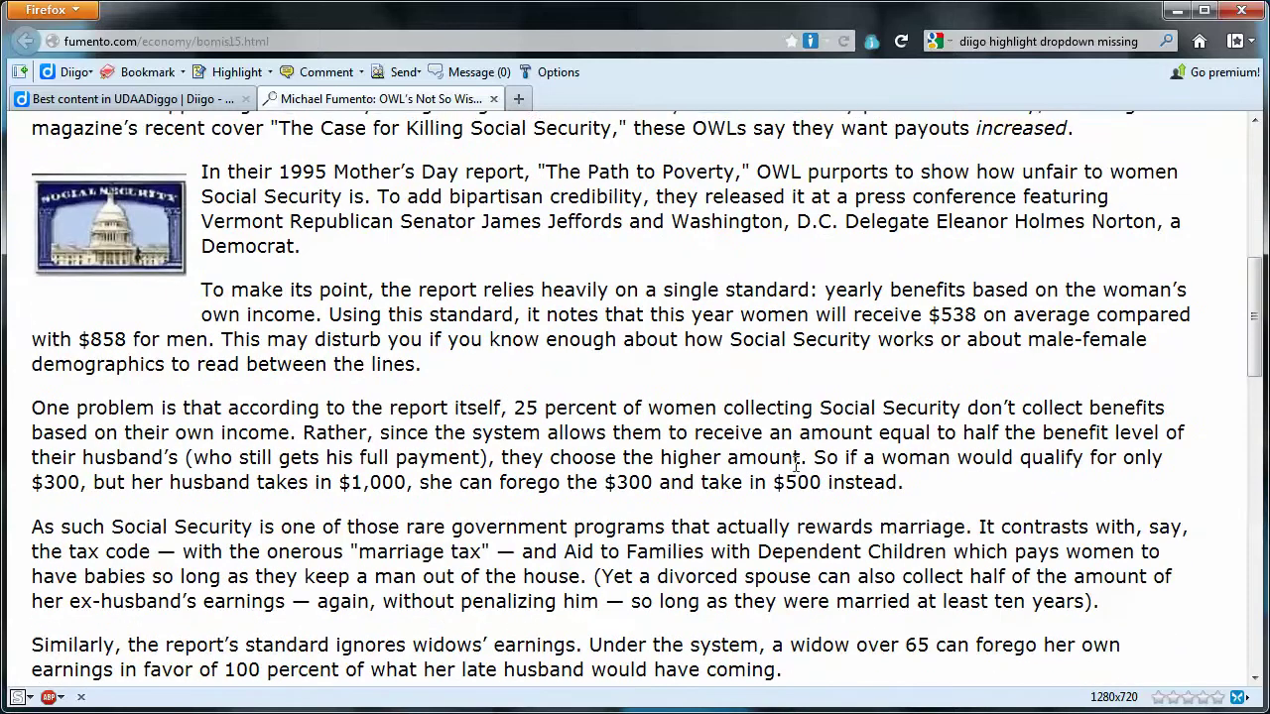
{"action": "scroll", "coordinate": [796, 464], "scroll_direction": "up", "scroll_amount": 5}
{"action": "scroll", "coordinate": [796, 463], "scroll_direction": "down", "scroll_amount": 4}
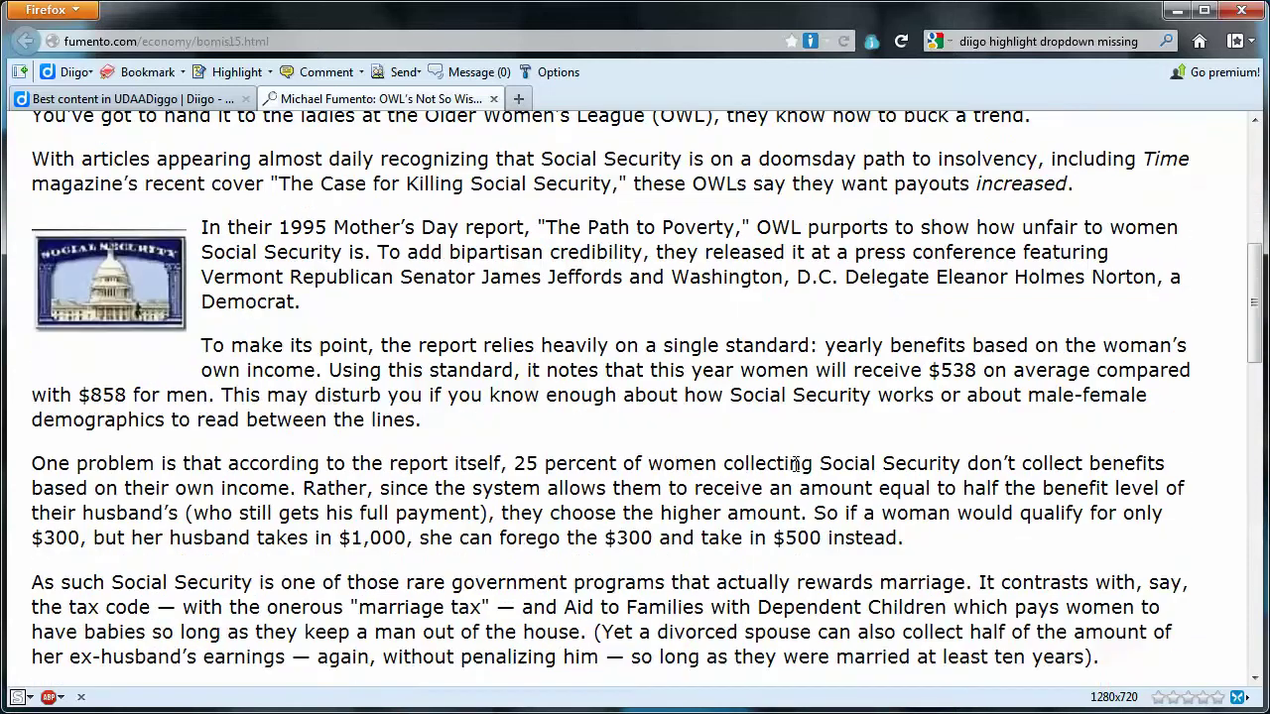
{"action": "scroll", "coordinate": [795, 464], "scroll_direction": "down", "scroll_amount": 1}
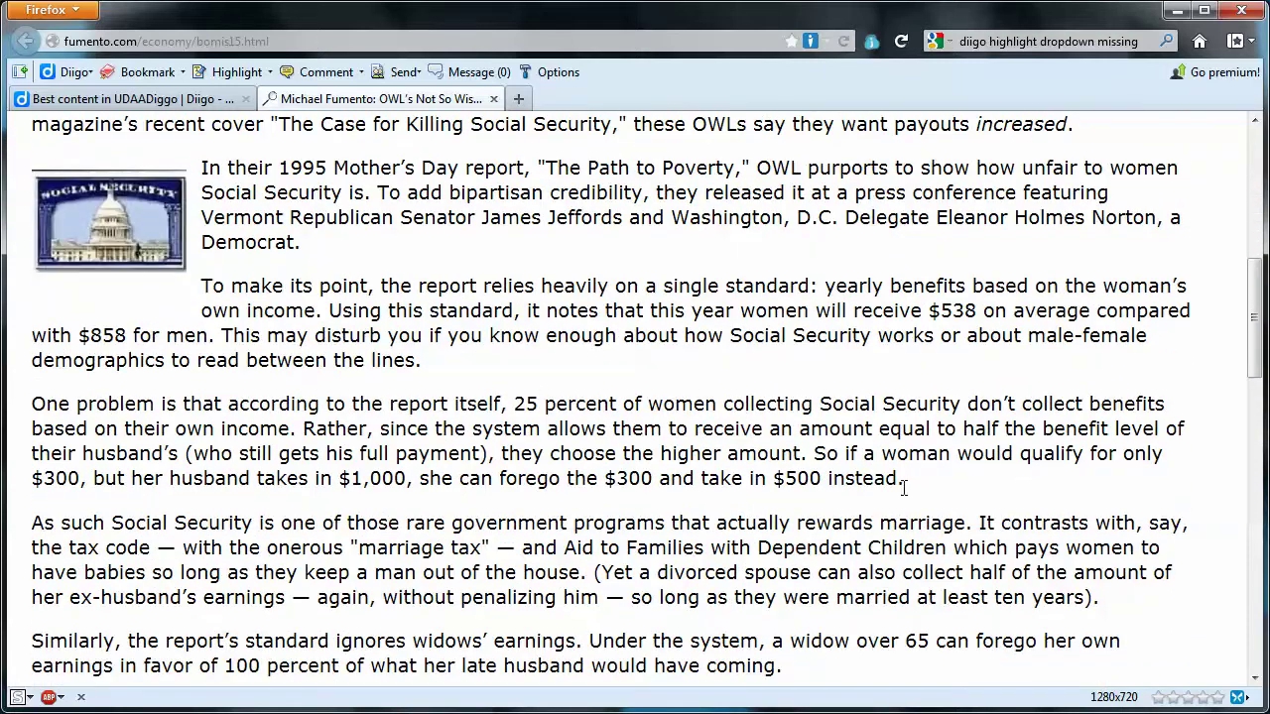
{"action": "left_click_drag", "start_coordinate": [906, 482], "coordinate": [31, 404]}
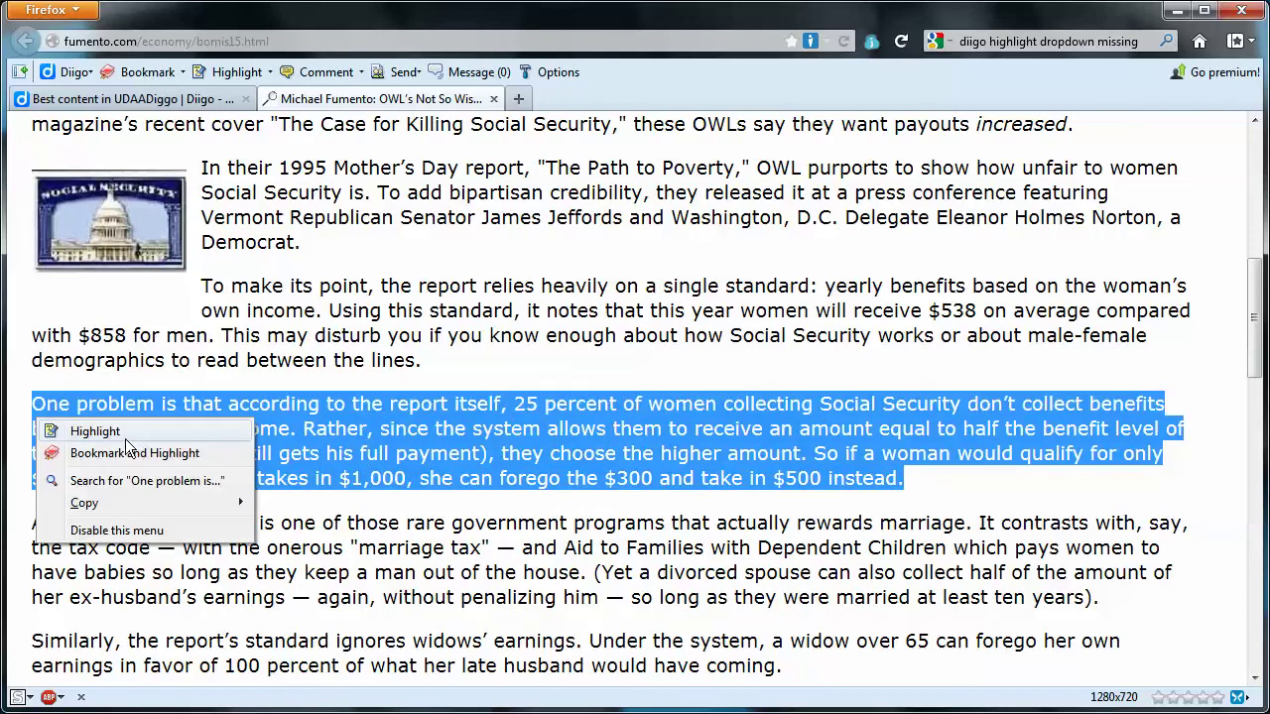
{"action": "left_click", "coordinate": [113, 435]}
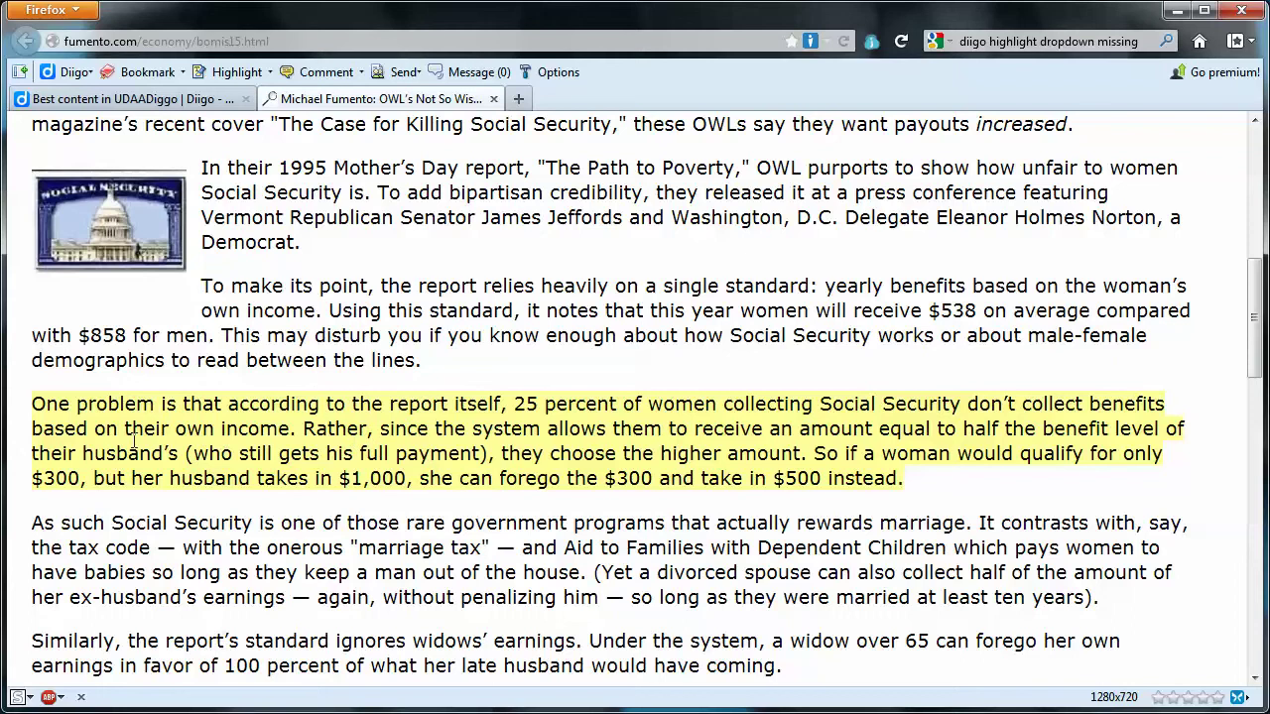
{"action": "left_click", "coordinate": [53, 382]}
Return to the UDAADiggo group page and reload it to view the article's shared highlight.
{"action": "left_click", "coordinate": [210, 96]}
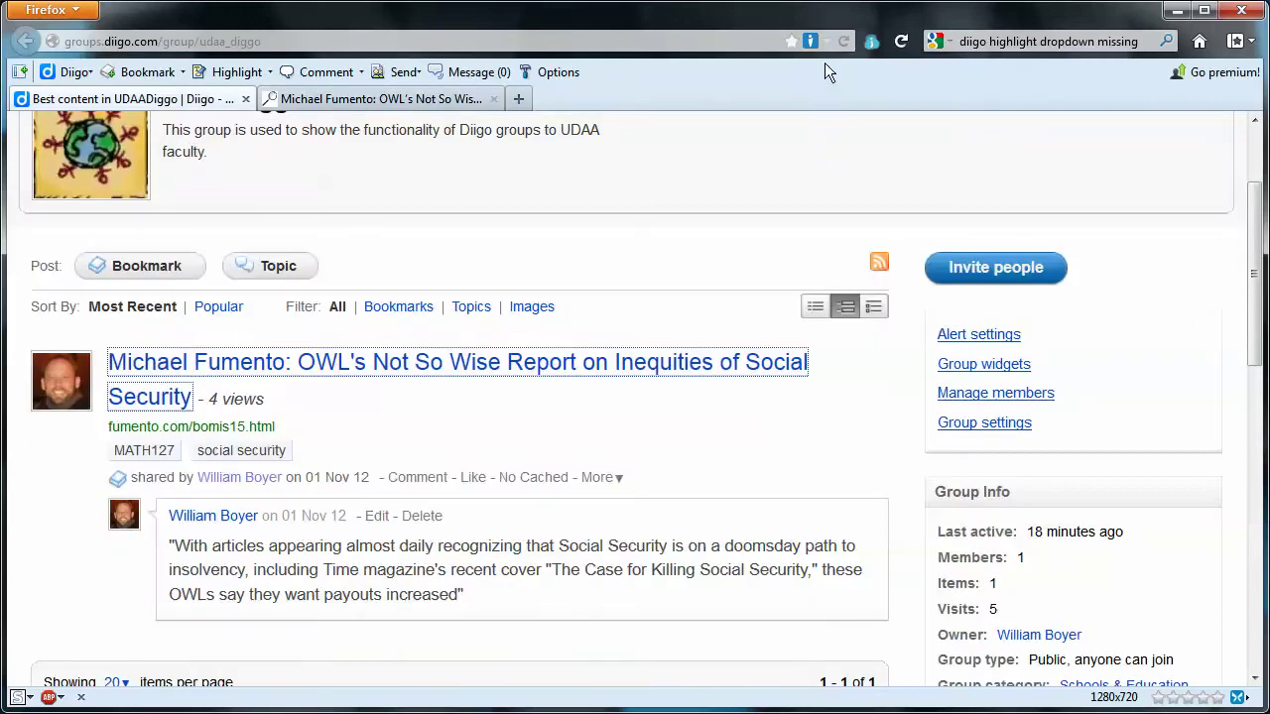
{"action": "left_click", "coordinate": [843, 38]}
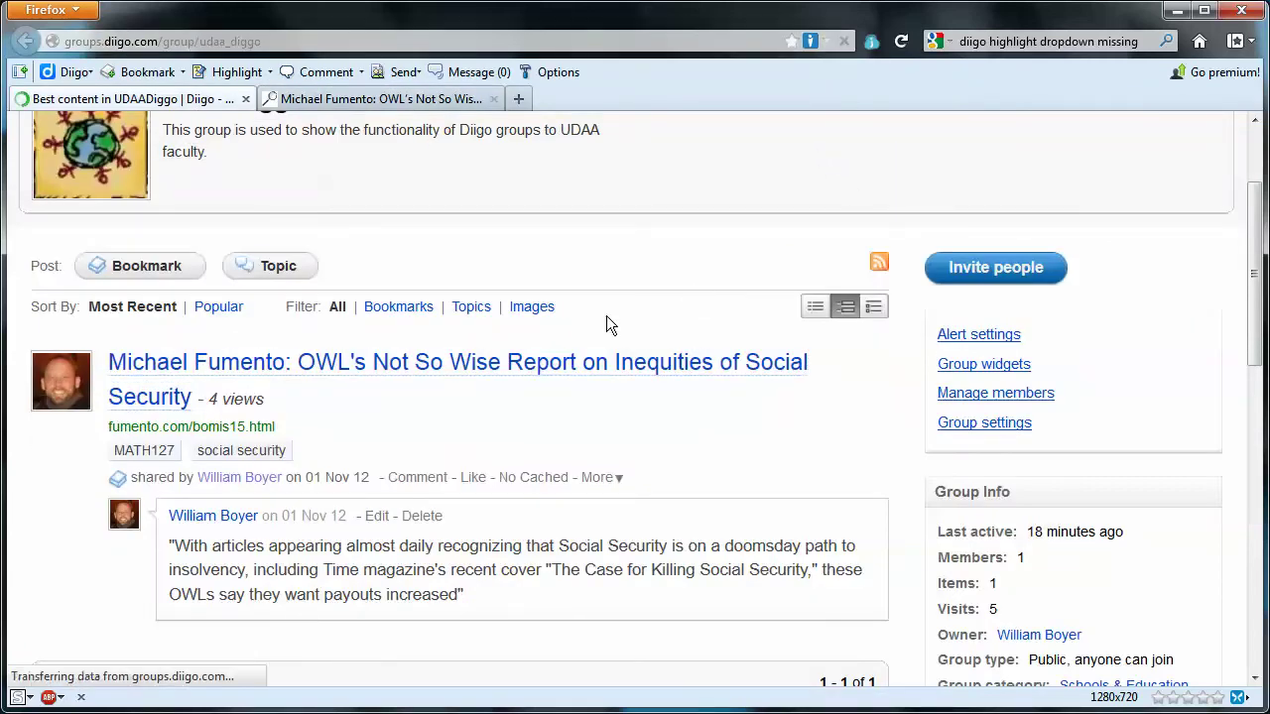
{"action": "scroll", "coordinate": [556, 343], "scroll_direction": "down", "scroll_amount": 3}
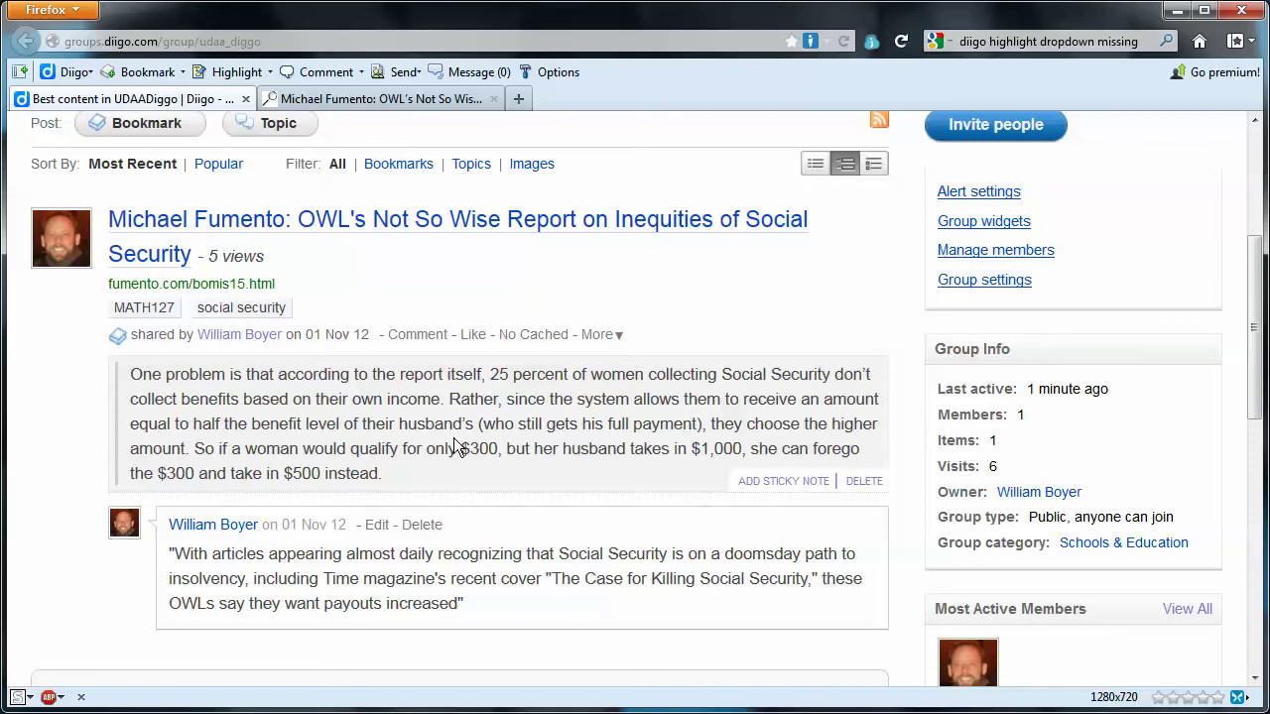
Post the sticky note "Does this sound unfair?" on the highlighted passage in the group listing.
{"action": "left_click", "coordinate": [780, 489]}
{"action": "left_click", "coordinate": [780, 488]}
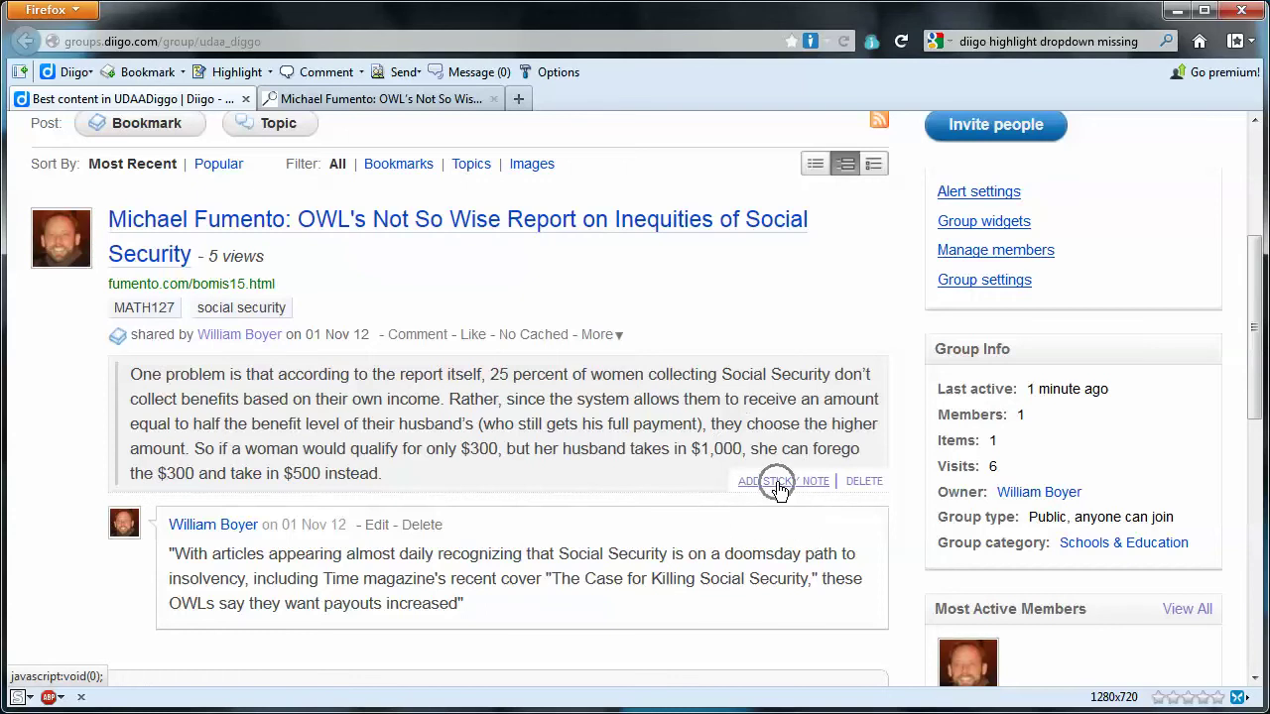
{"action": "left_click", "coordinate": [477, 532]}
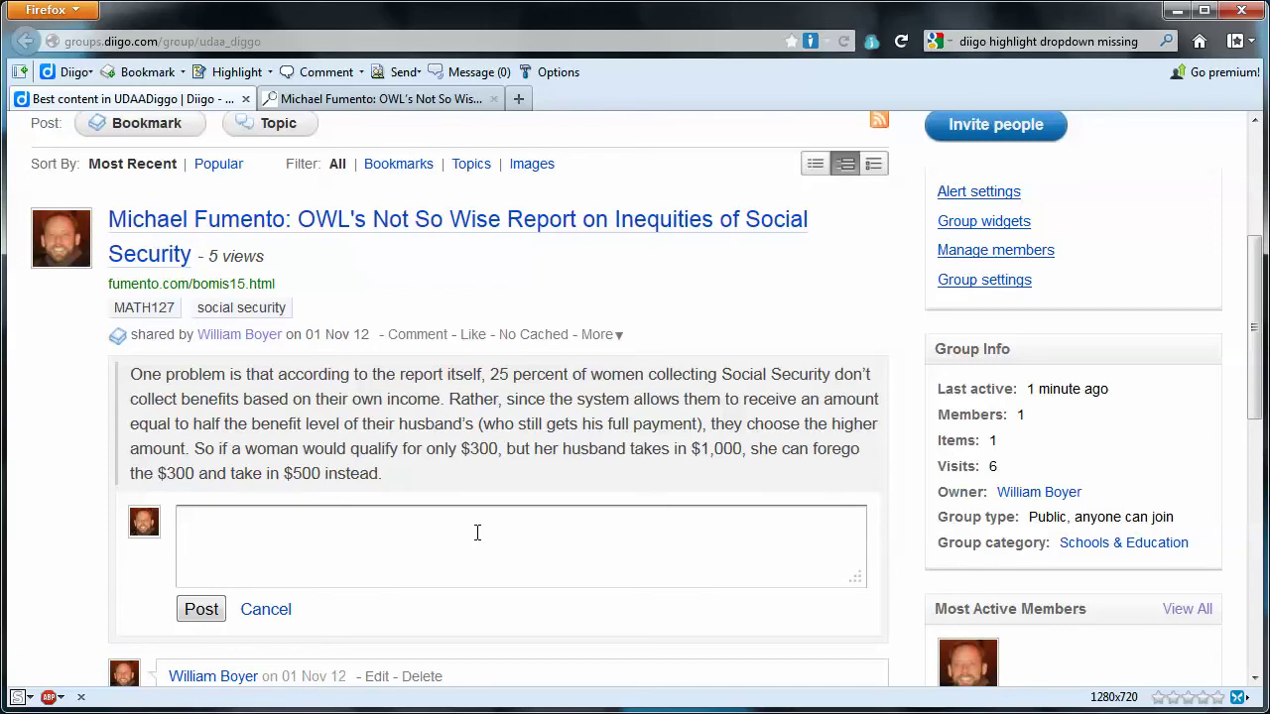
{"action": "type", "text": "Does this sound unfair?"}
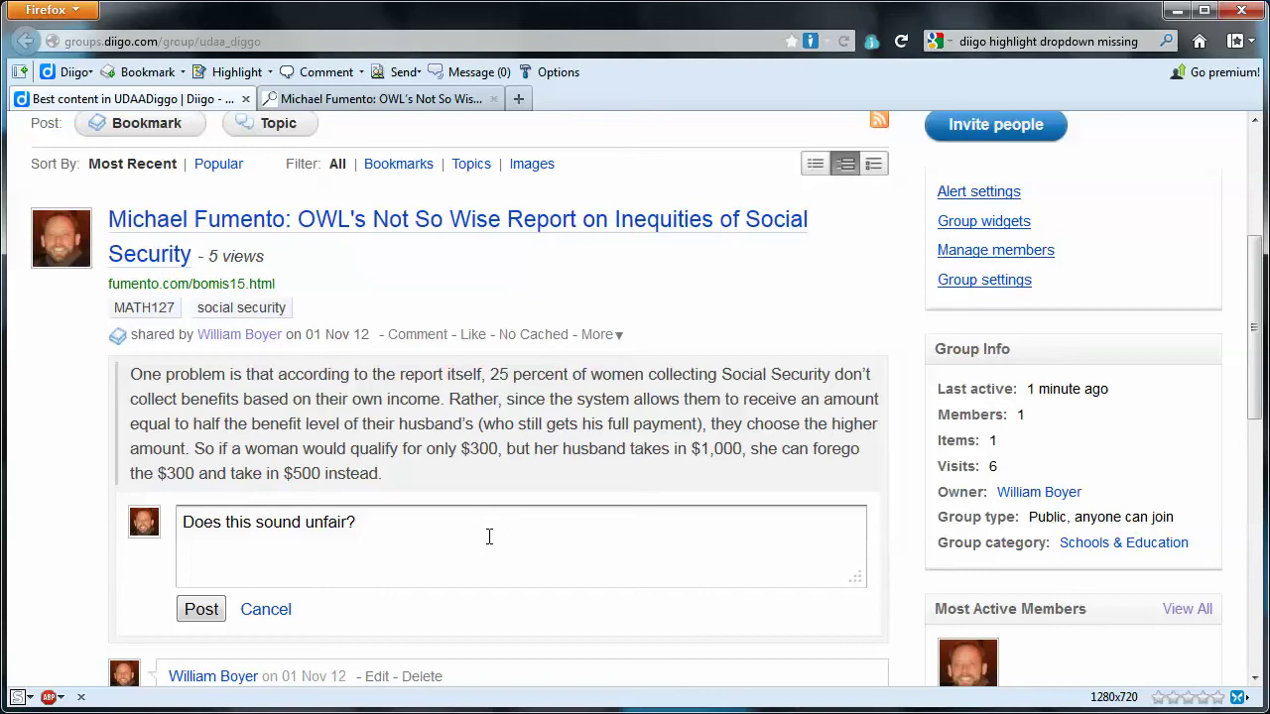
{"action": "left_click", "coordinate": [200, 609]}
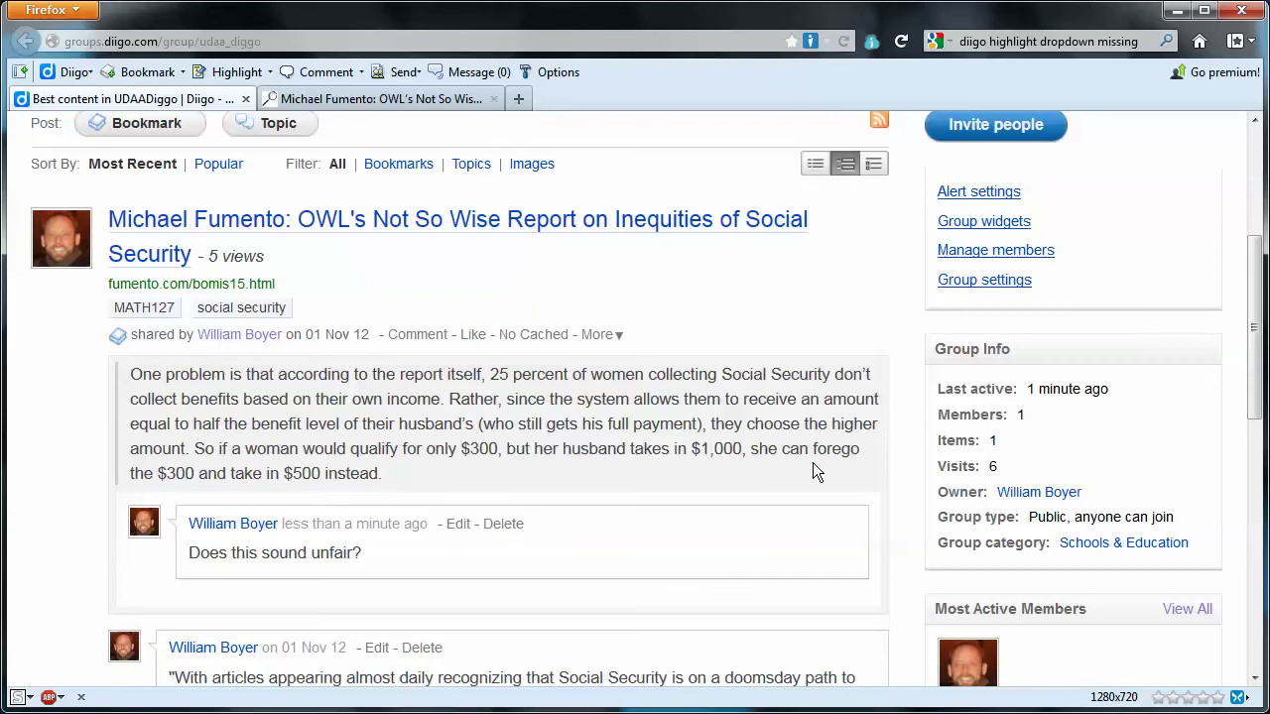
Reload the article page, view the sticky note attached to the highlighted paragraph, and close it.
{"action": "left_click", "coordinate": [378, 99]}
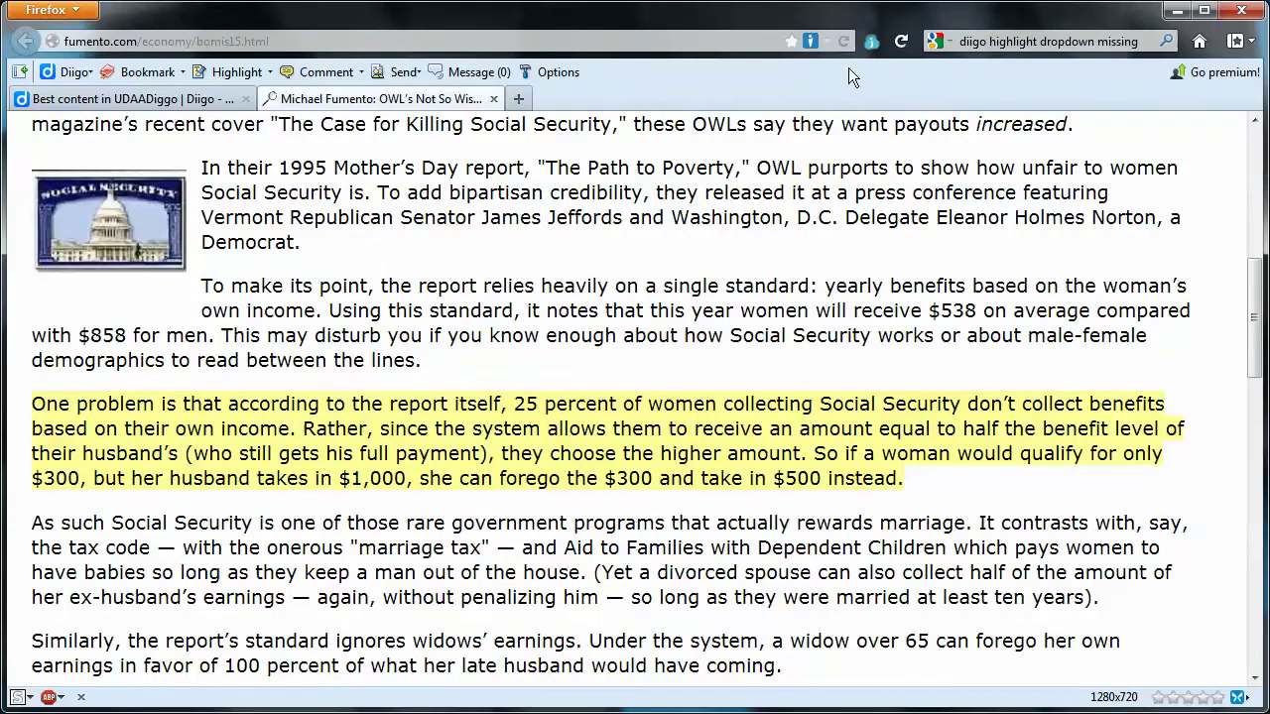
{"action": "left_click", "coordinate": [841, 37]}
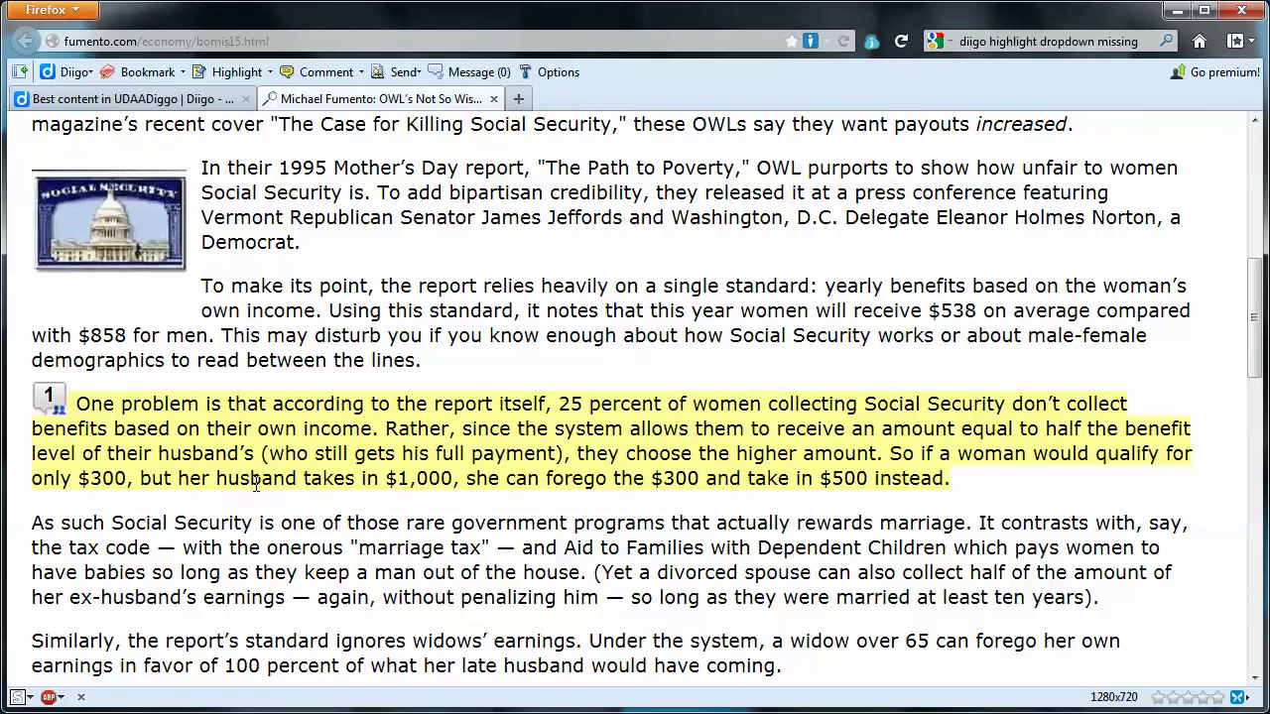
{"action": "left_click", "coordinate": [41, 402]}
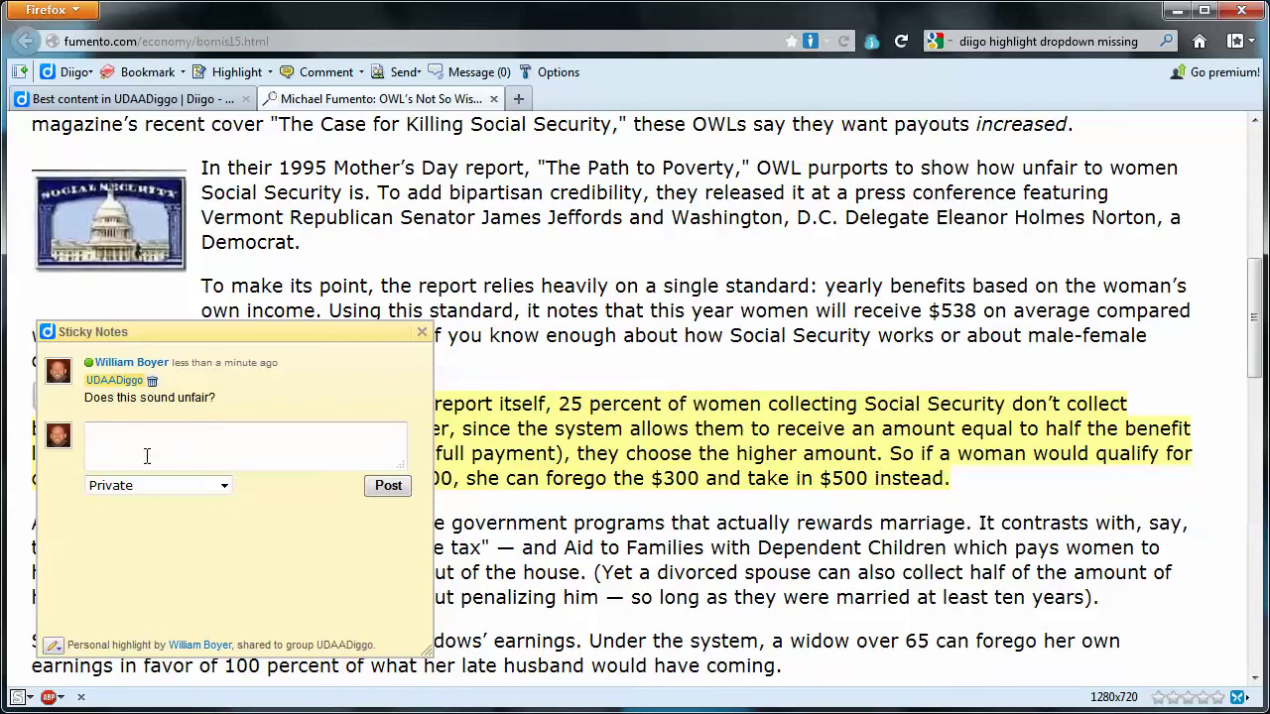
{"action": "left_click", "coordinate": [151, 435]}
{"action": "left_click", "coordinate": [422, 332]}
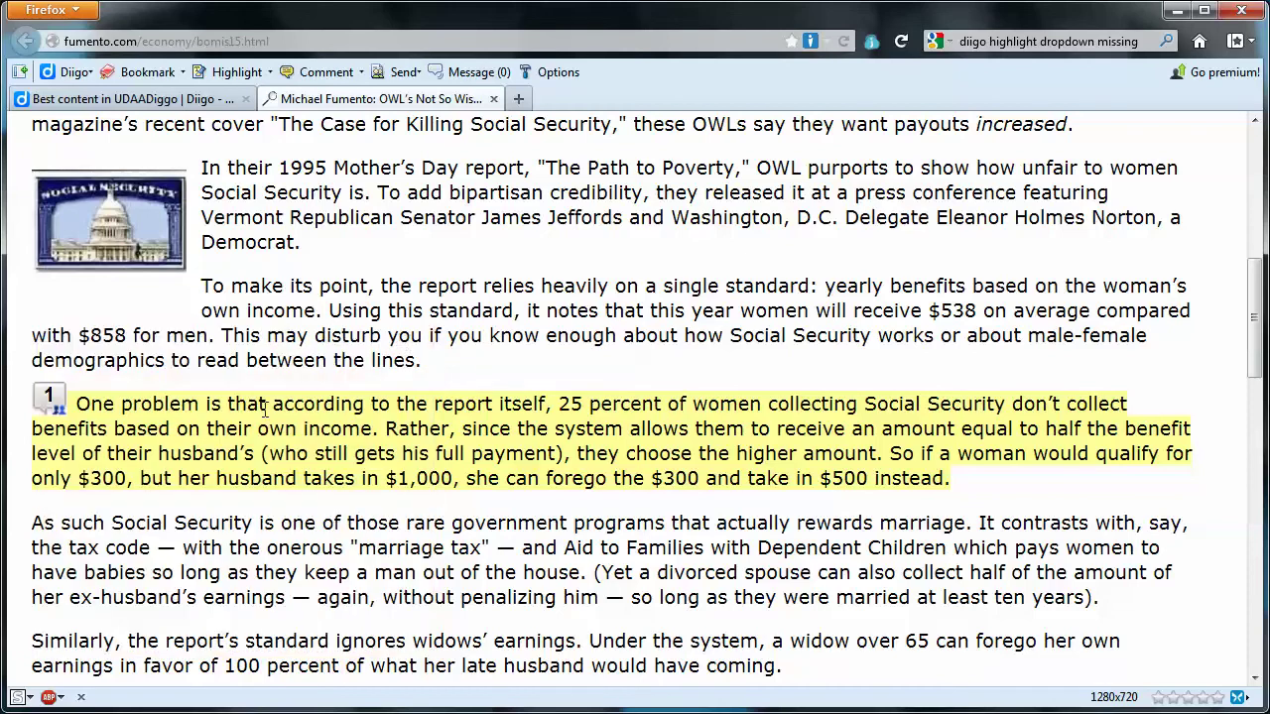
Post the reply "make some comment" in the highlighted paragraph's sticky notes, shared with the UDAADiggo group.
{"action": "left_click", "coordinate": [49, 404]}
{"action": "left_click", "coordinate": [128, 446]}
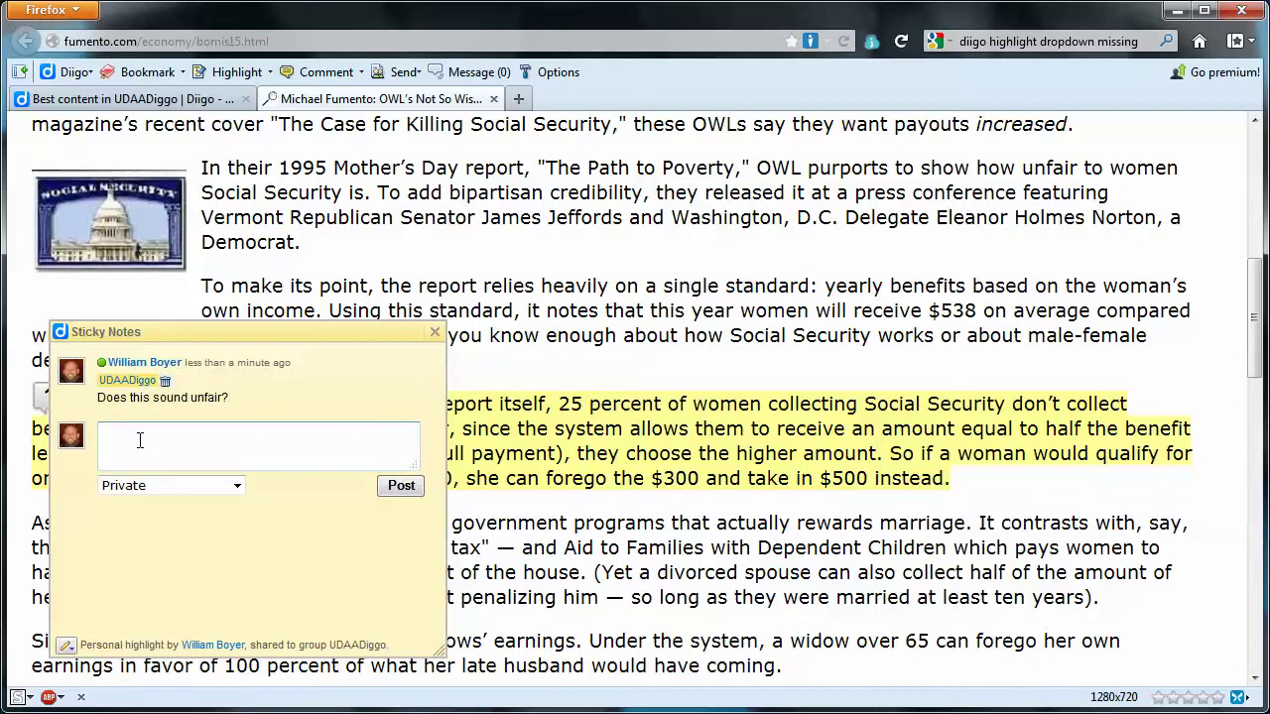
{"action": "left_click", "coordinate": [140, 440]}
{"action": "type", "text": "make some comment"}
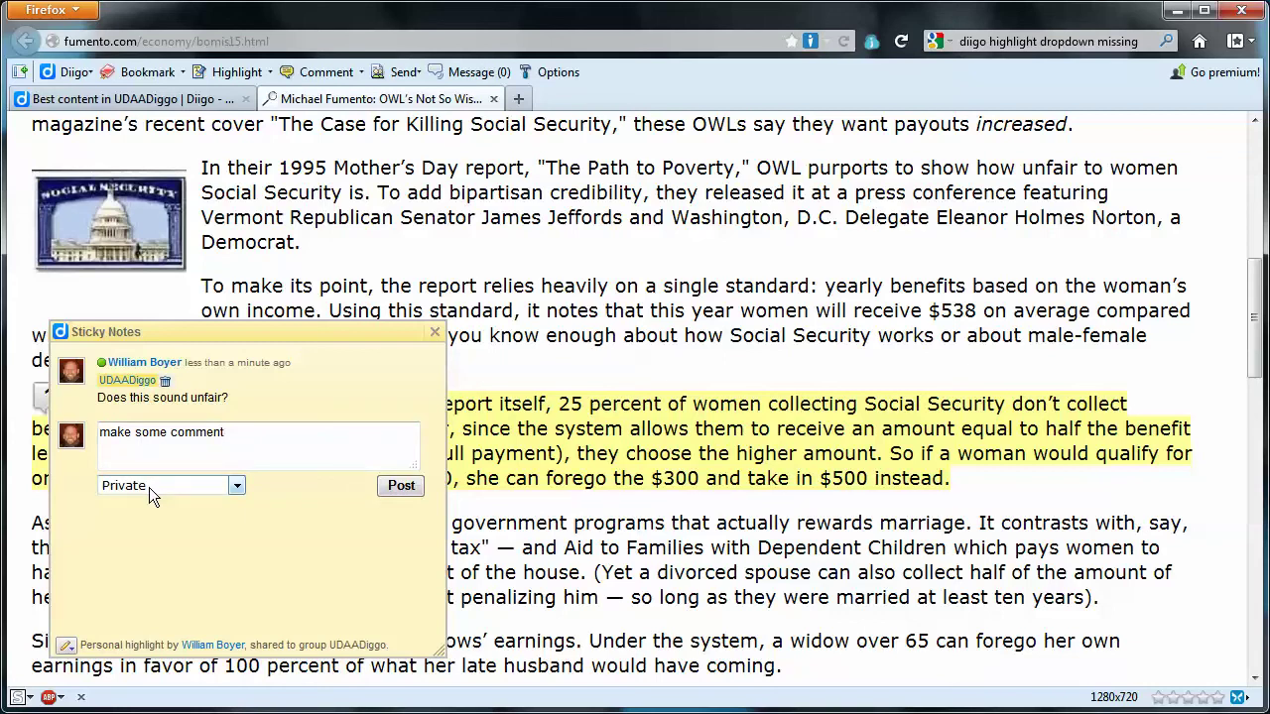
{"action": "left_click", "coordinate": [234, 486]}
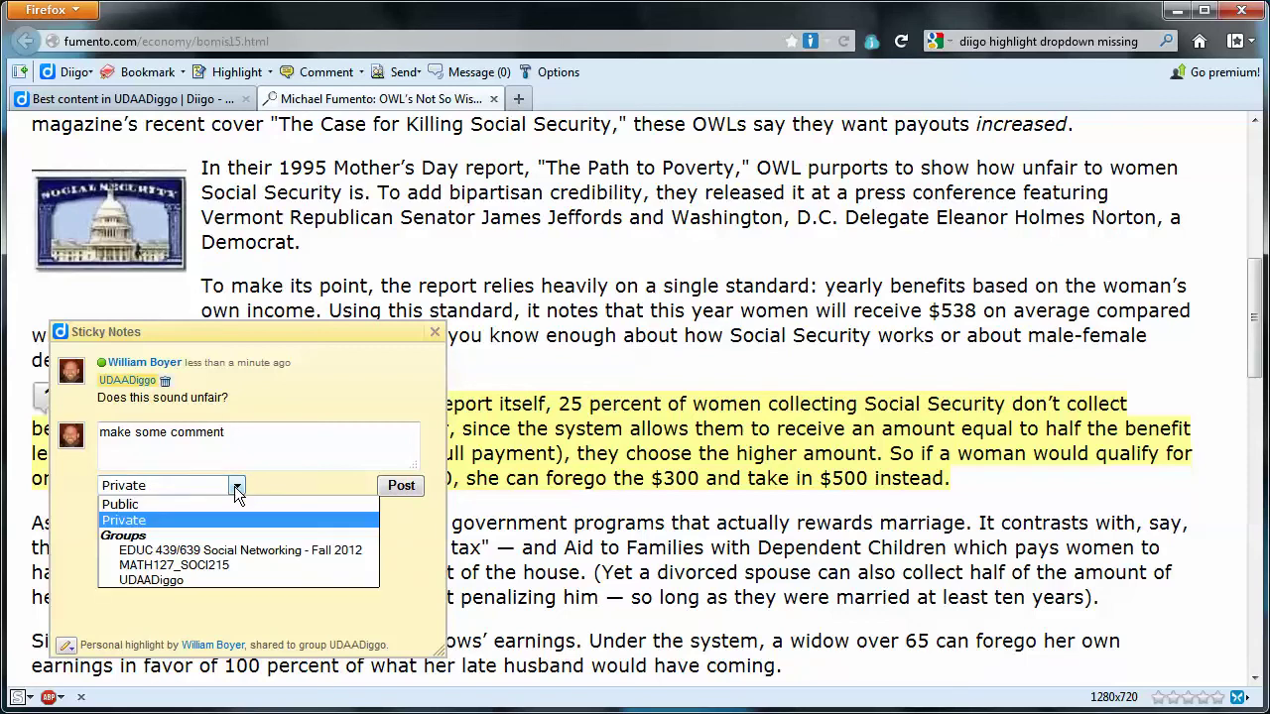
{"action": "left_click", "coordinate": [185, 580]}
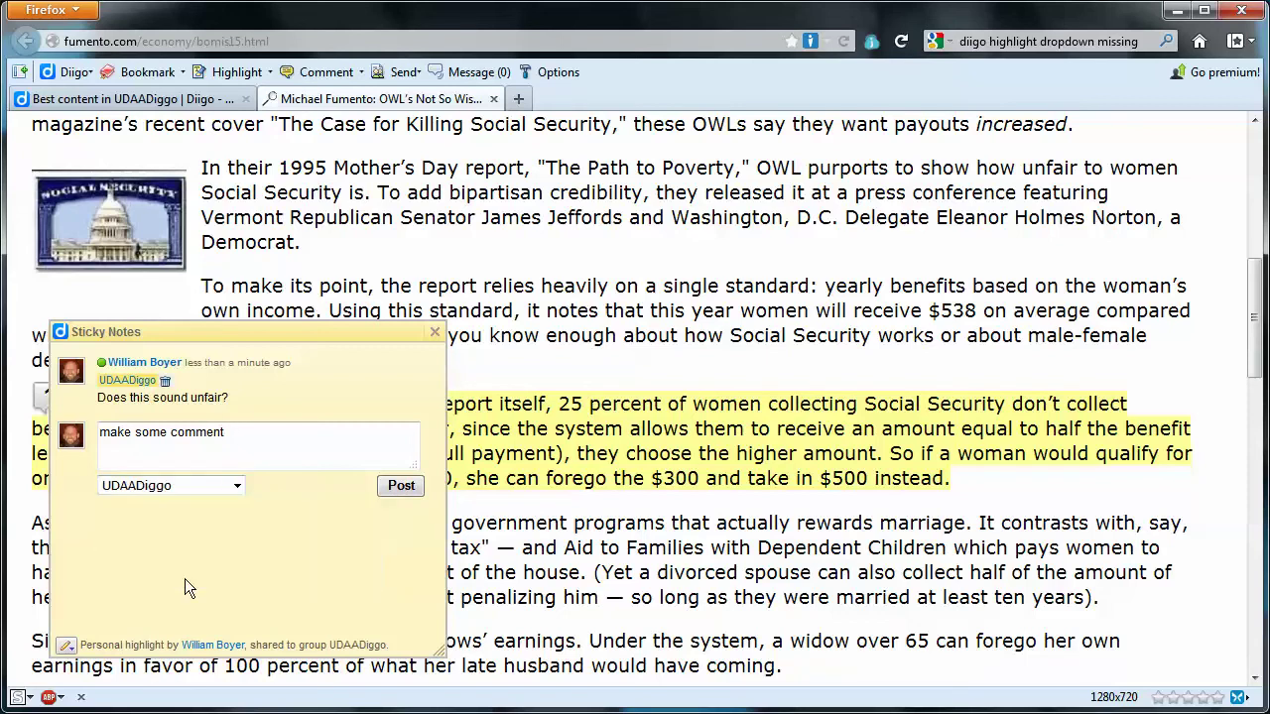
{"action": "left_click", "coordinate": [399, 488]}
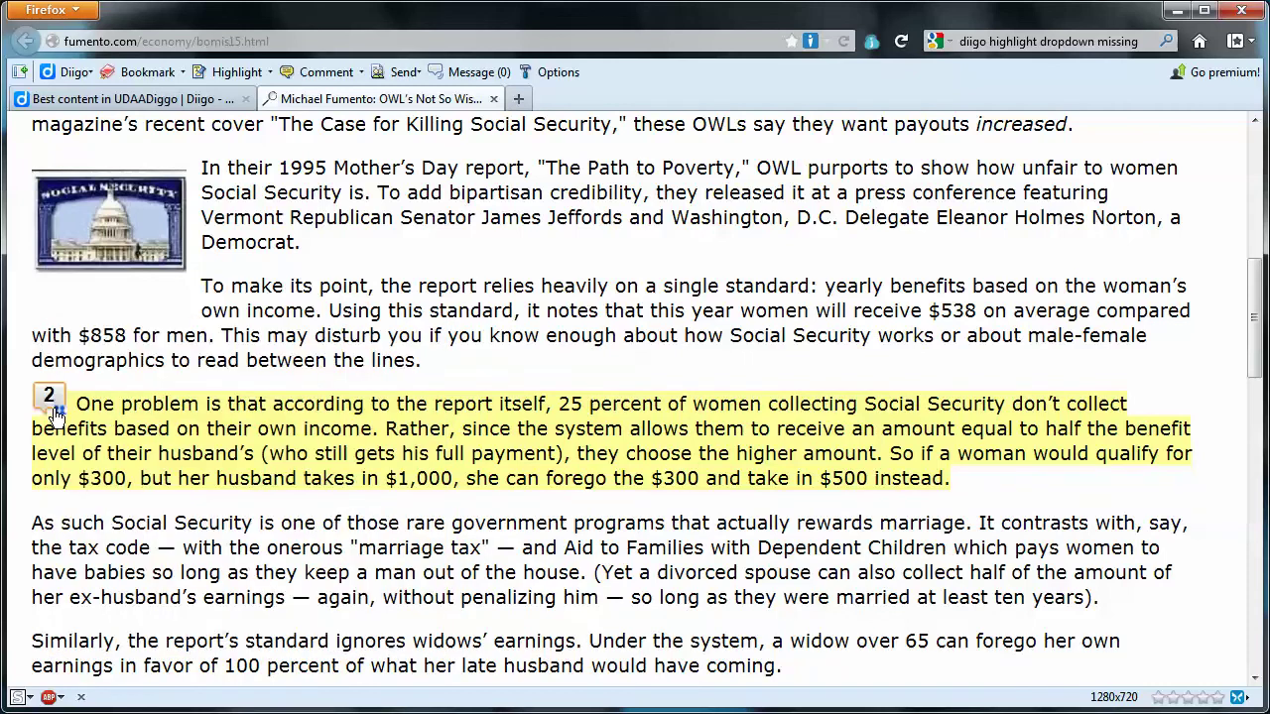
Check the toolbar's commenting options, then view the highlighted paragraph's sticky notes and move them clear of the note marker.
{"action": "mouse_move", "coordinate": [51, 400]}
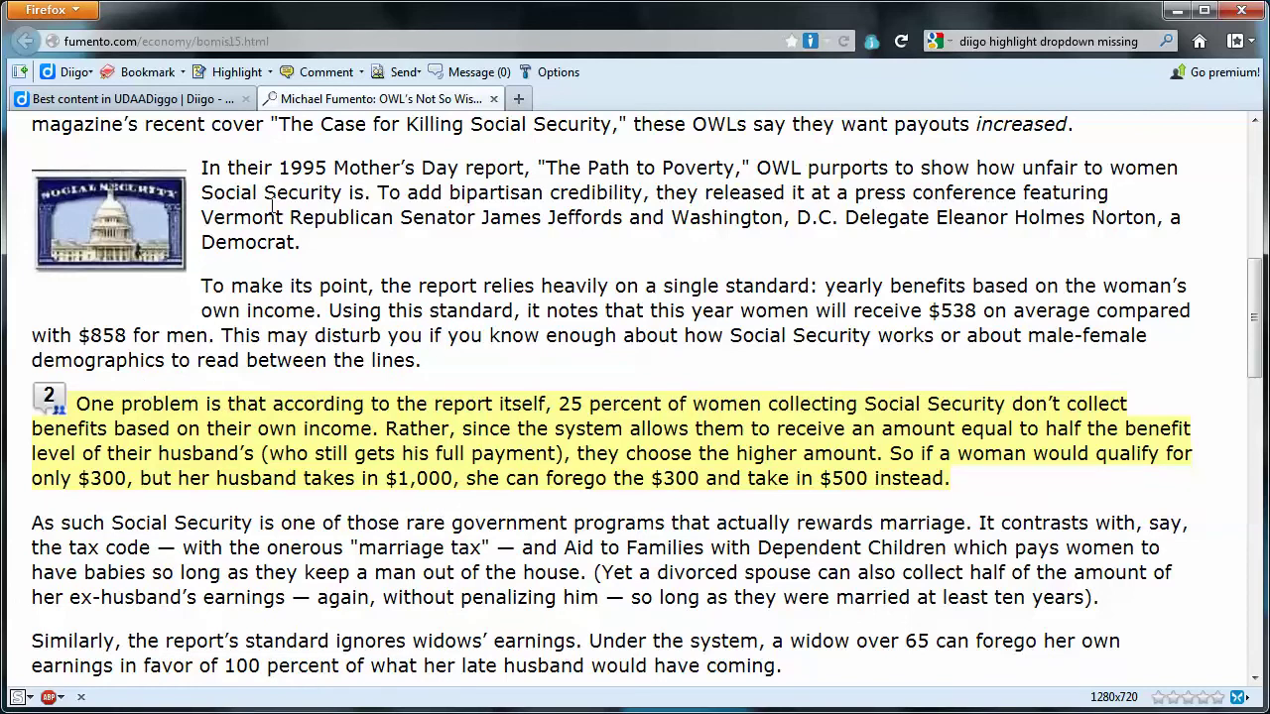
{"action": "left_click", "coordinate": [362, 73]}
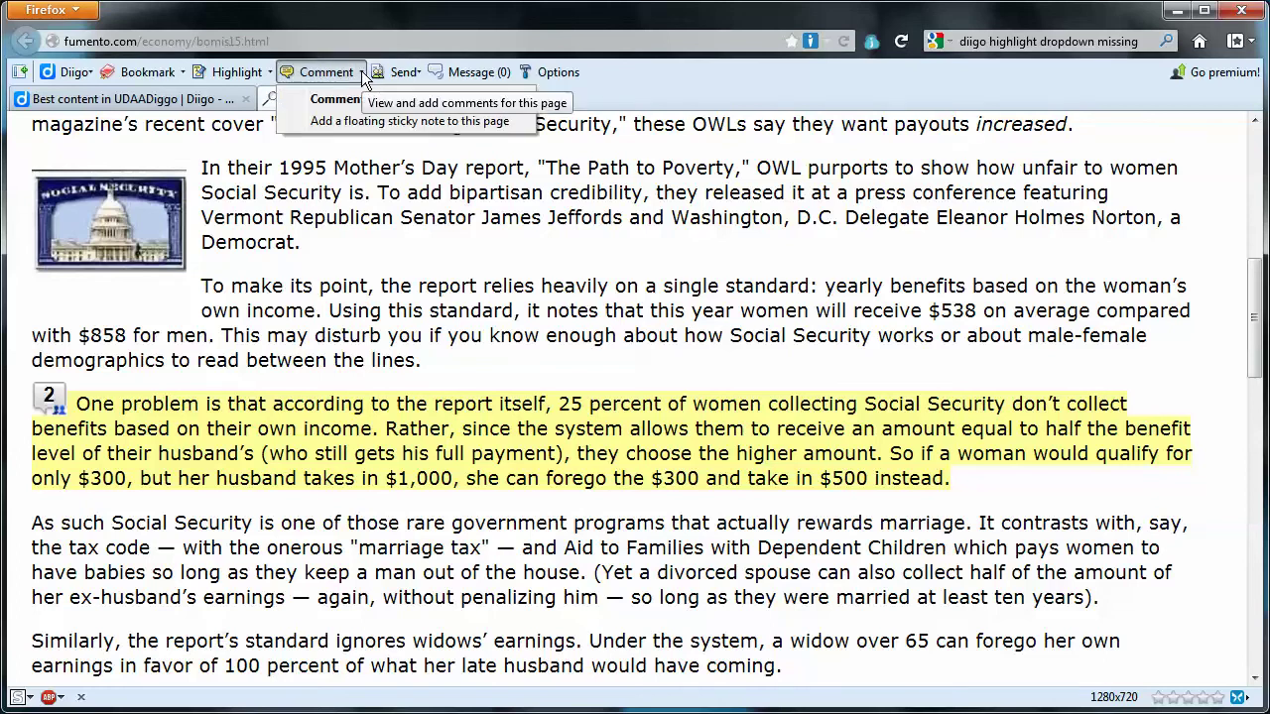
{"action": "left_click", "coordinate": [403, 312]}
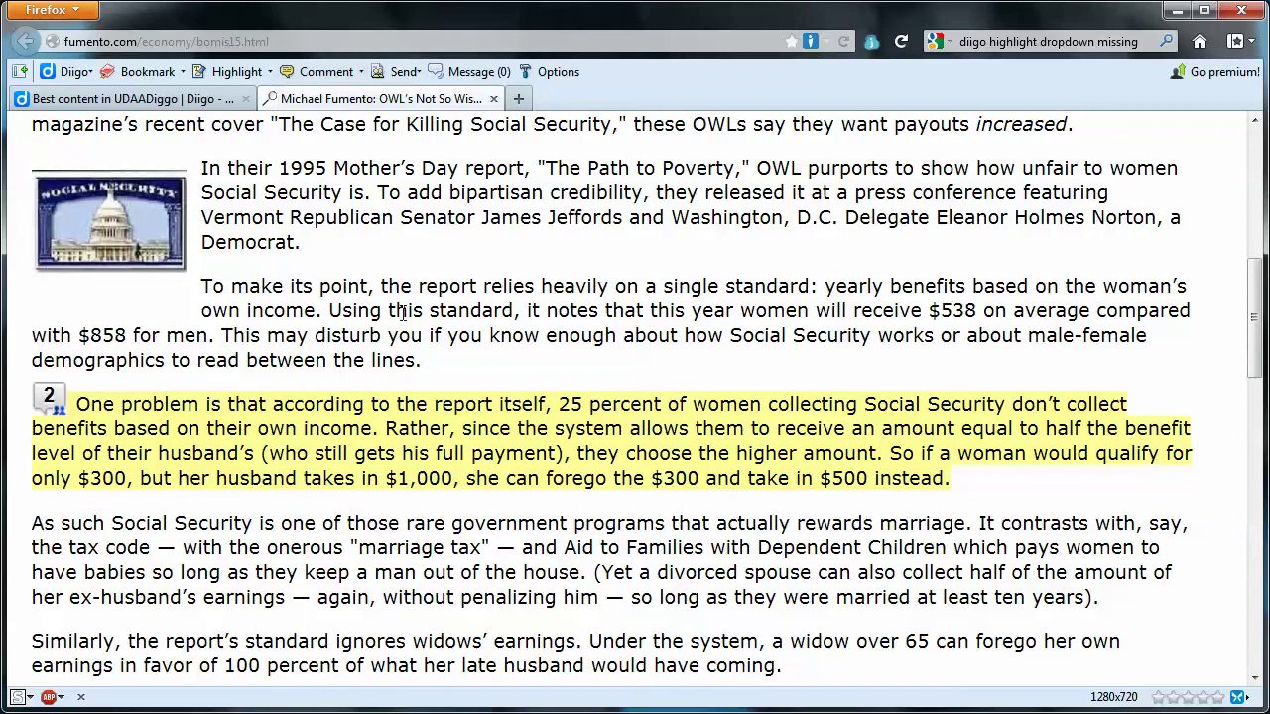
{"action": "left_click", "coordinate": [50, 396]}
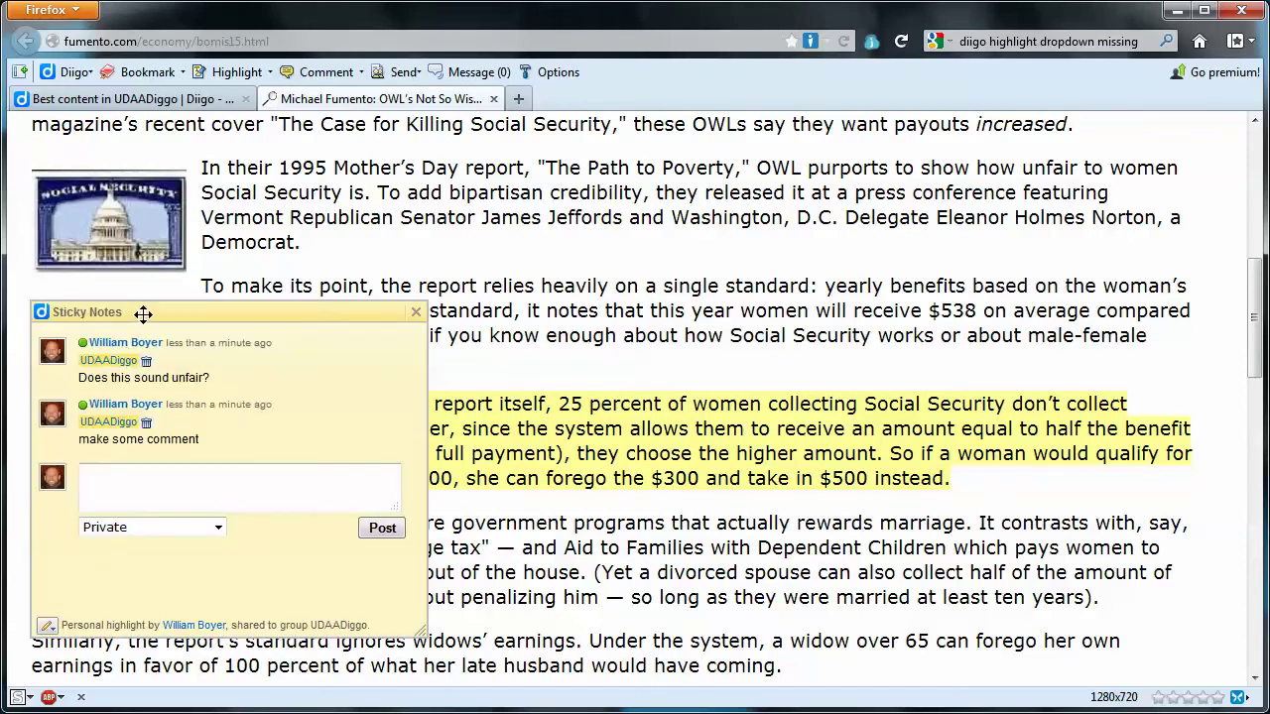
{"action": "left_click_drag", "start_coordinate": [143, 315], "coordinate": [252, 354]}
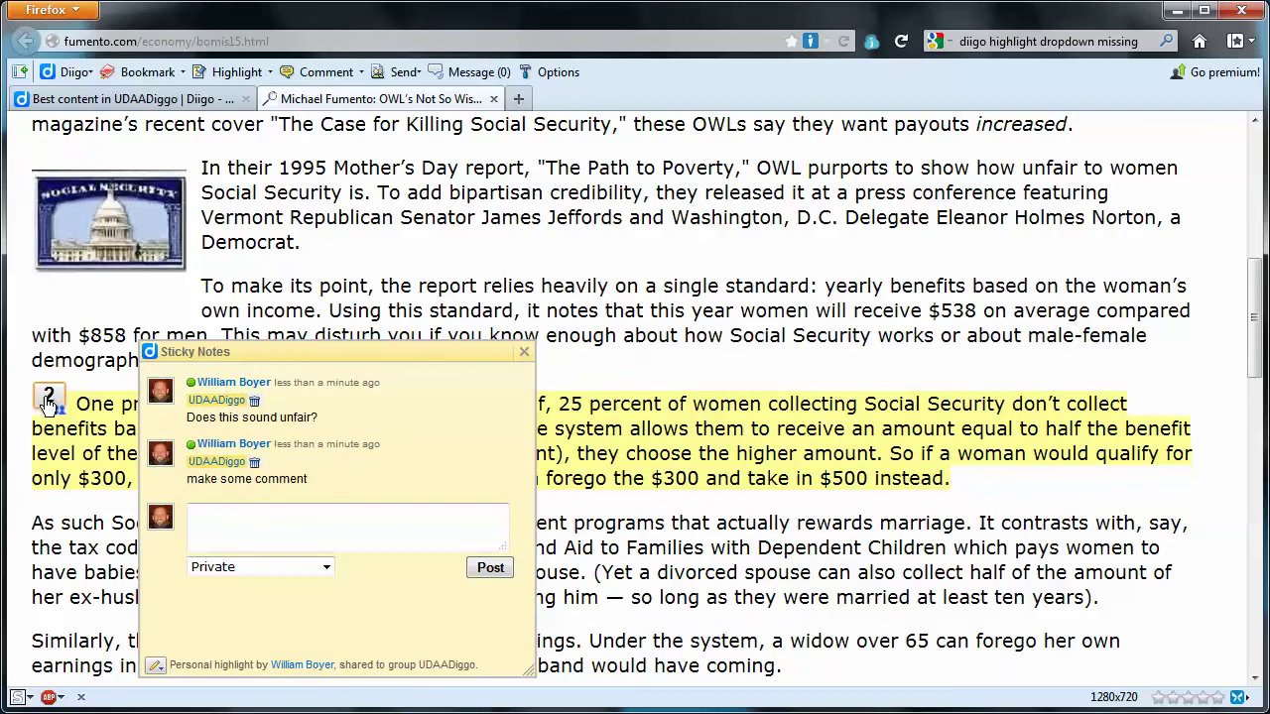
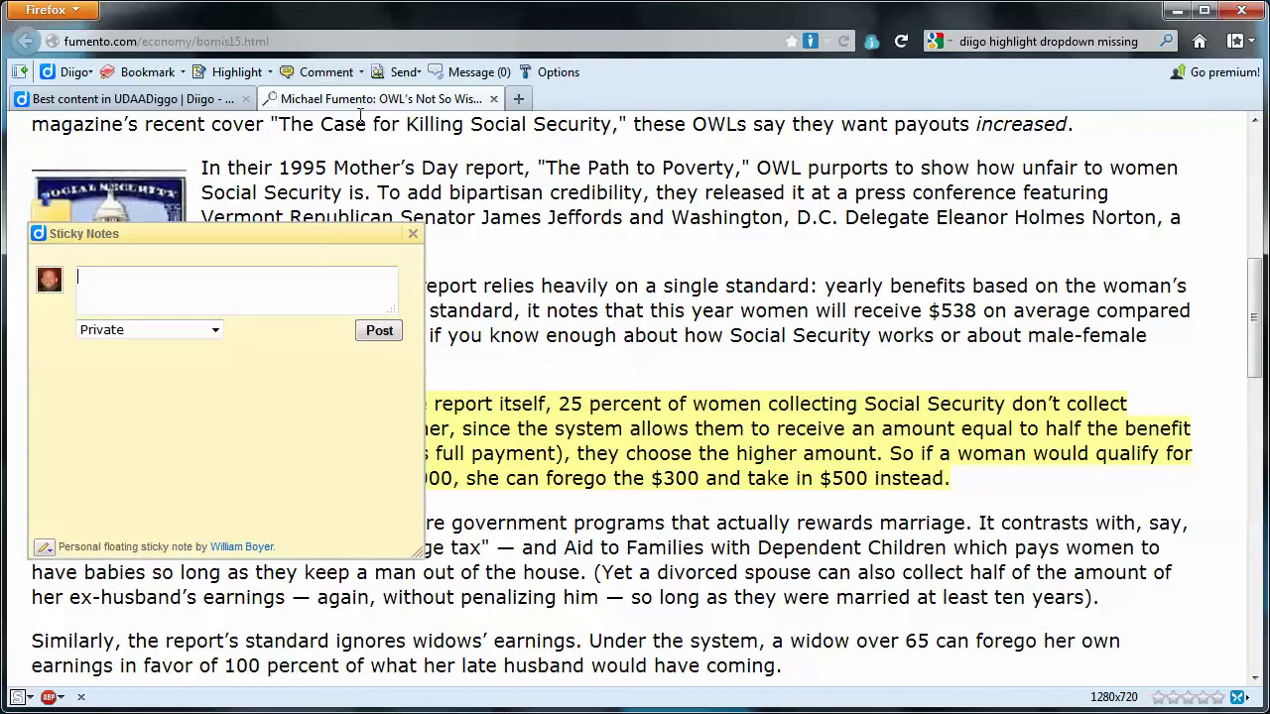
Post the private comment "this is a private floating sticky note comment" in the new floating sticky note.
{"action": "left_click", "coordinate": [136, 293]}
{"action": "type", "text": "this is"}
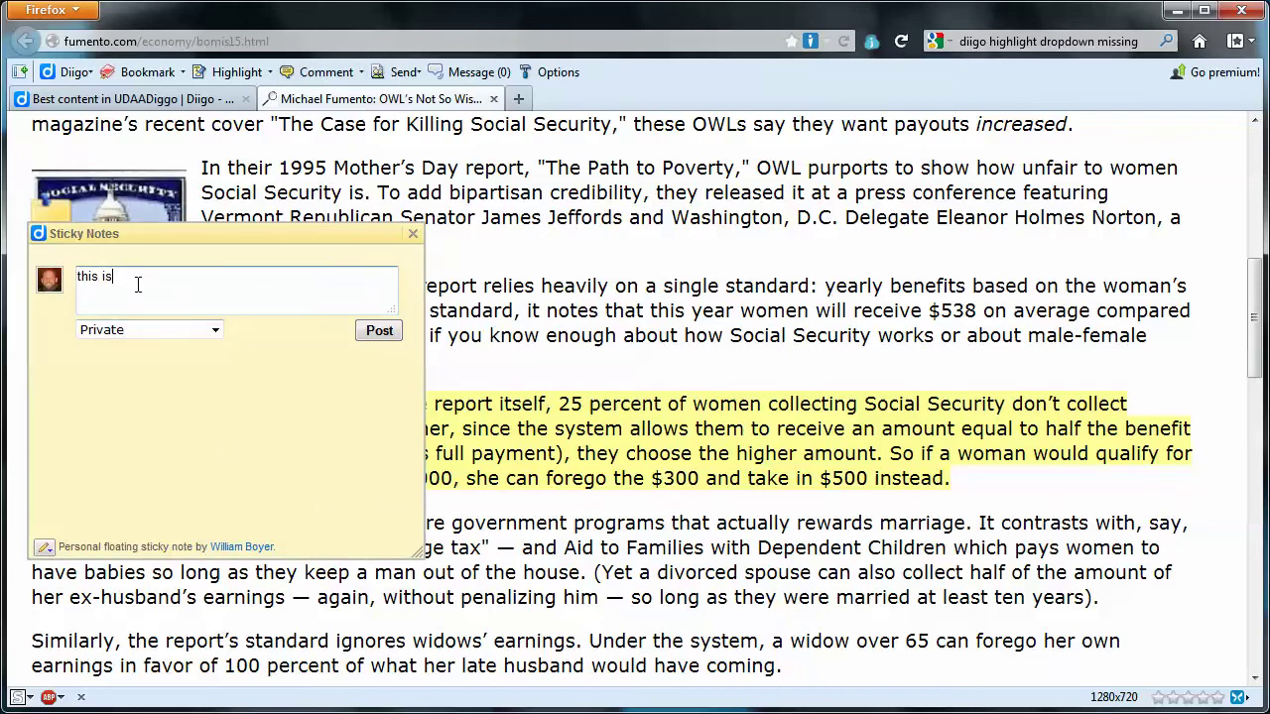
{"action": "type", "text": " a fleating sticky note"}
{"action": "left_click", "coordinate": [138, 282]}
{"action": "key", "text": "BackSpace"}
{"action": "type", "text": "o"}
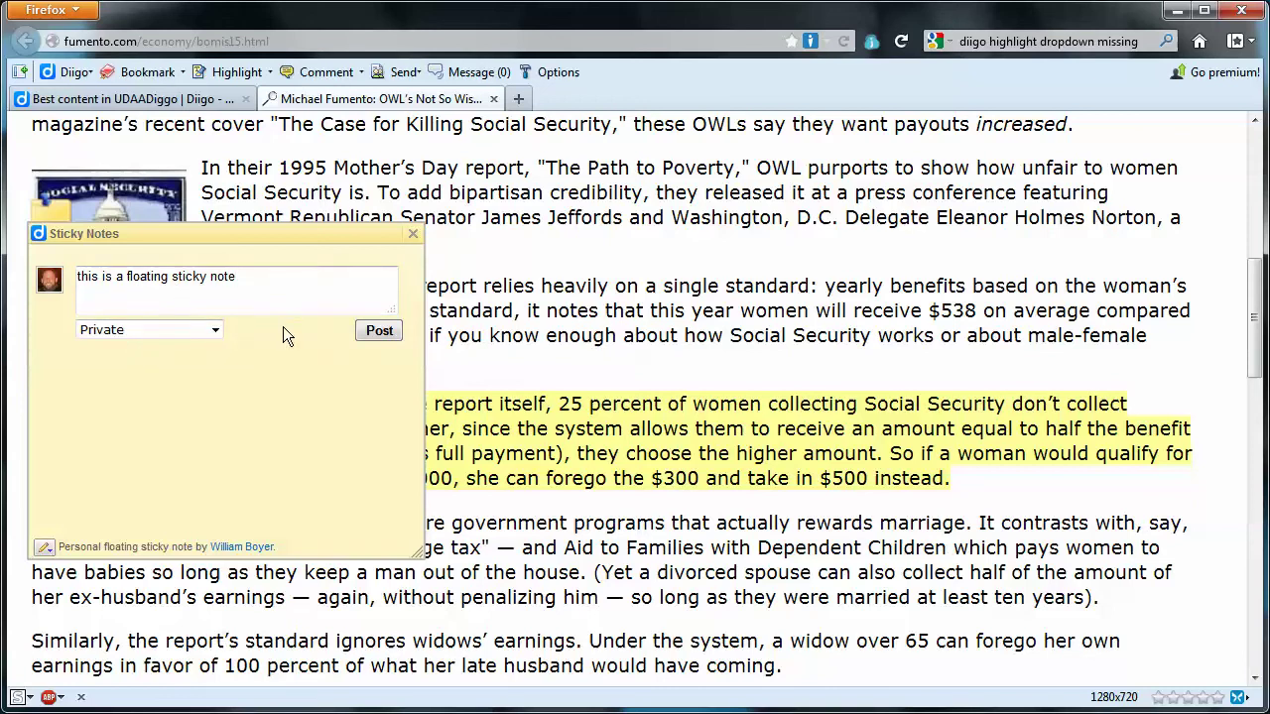
{"action": "left_click", "coordinate": [127, 281]}
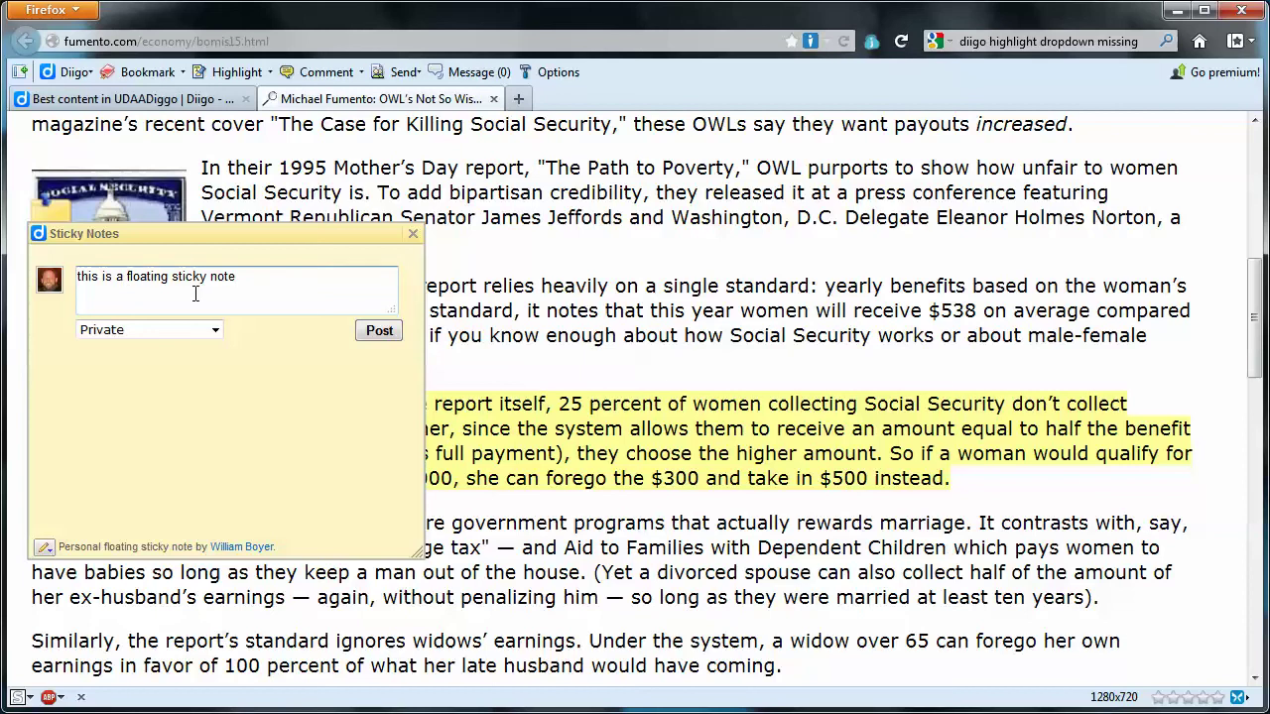
{"action": "type", "text": "private"}
{"action": "left_click", "coordinate": [282, 280]}
{"action": "type", "text": "comment"}
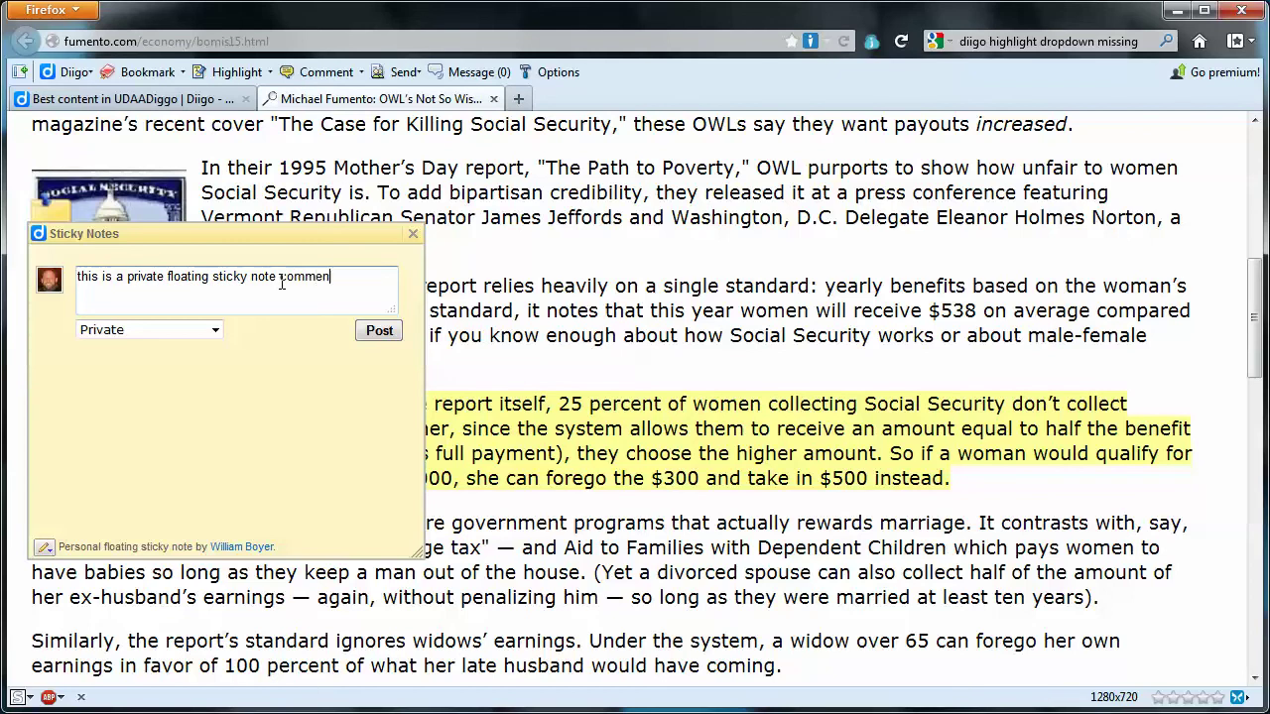
{"action": "left_click", "coordinate": [376, 331]}
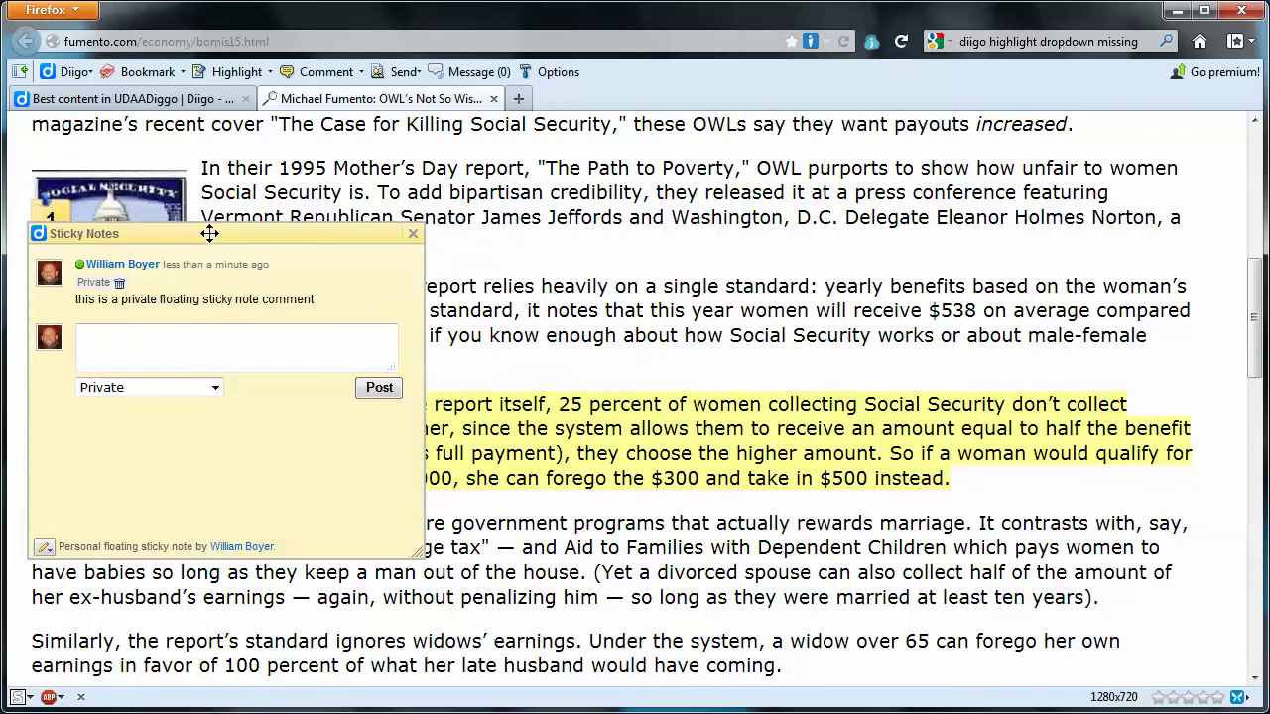
Move the floating note's marker off the Social Security picture to the gap above "To make its point", then view and close its notes.
{"action": "mouse_move", "coordinate": [44, 212]}
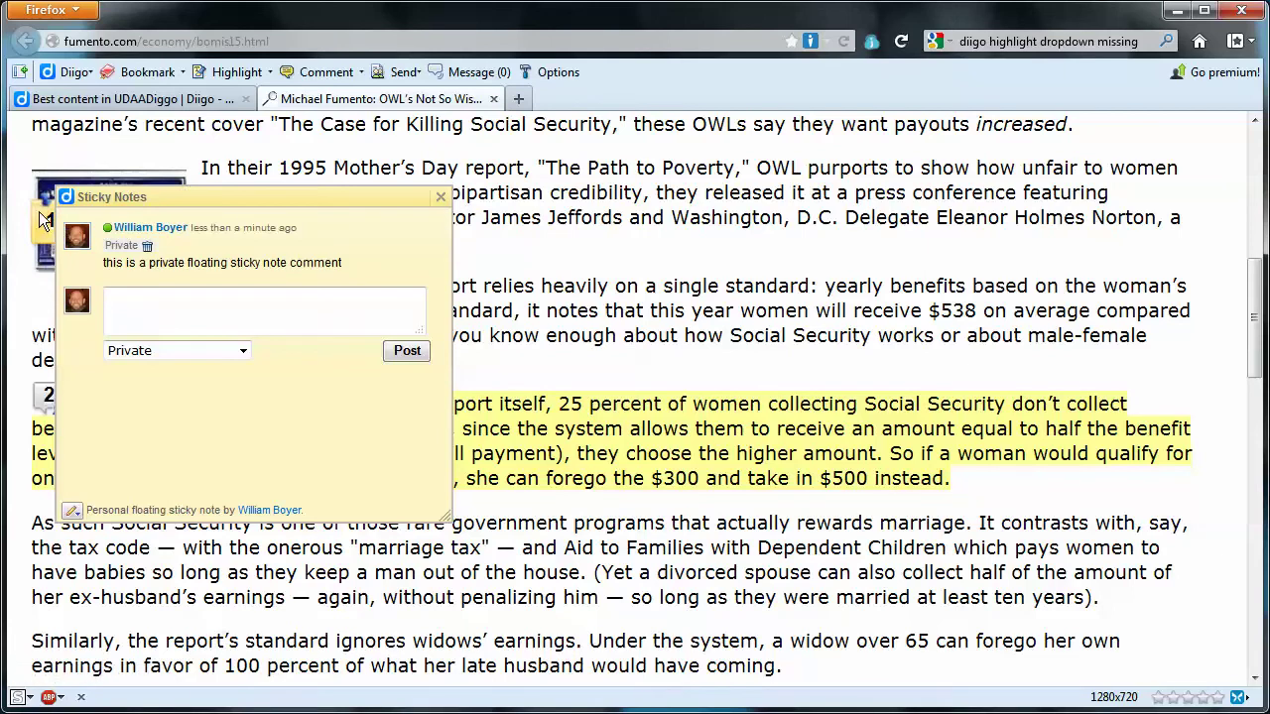
{"action": "mouse_move", "coordinate": [38, 212]}
{"action": "left_mouse_down"}
{"action": "mouse_move", "coordinate": [228, 261]}
{"action": "mouse_move", "coordinate": [473, 261]}
{"action": "left_mouse_up"}
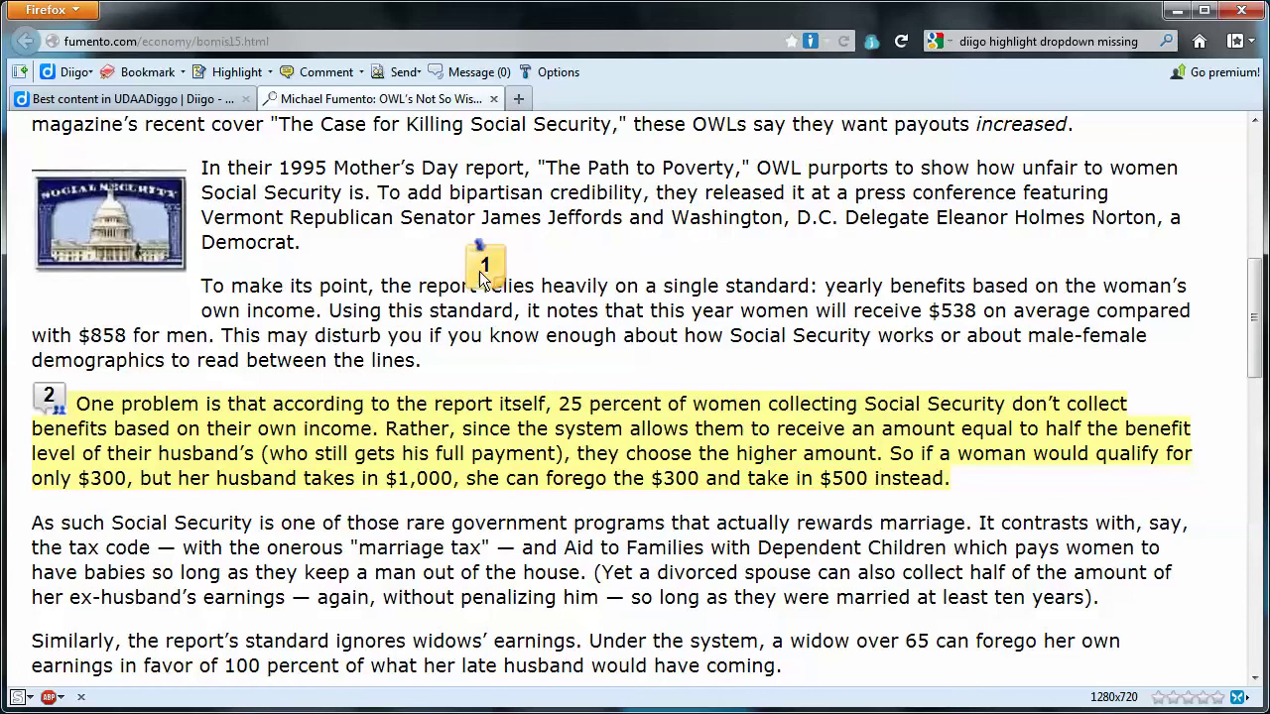
{"action": "mouse_move", "coordinate": [480, 268]}
{"action": "left_click_drag", "start_coordinate": [471, 239], "coordinate": [816, 212]}
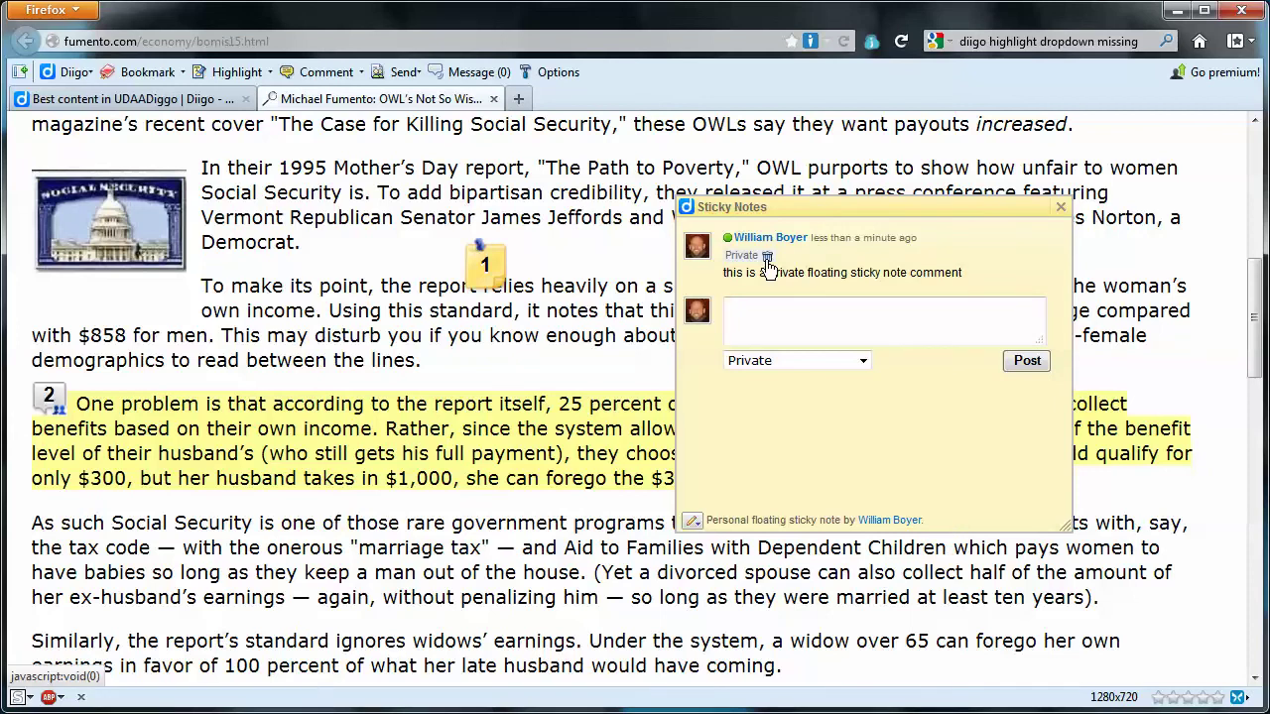
{"action": "left_click", "coordinate": [563, 256]}
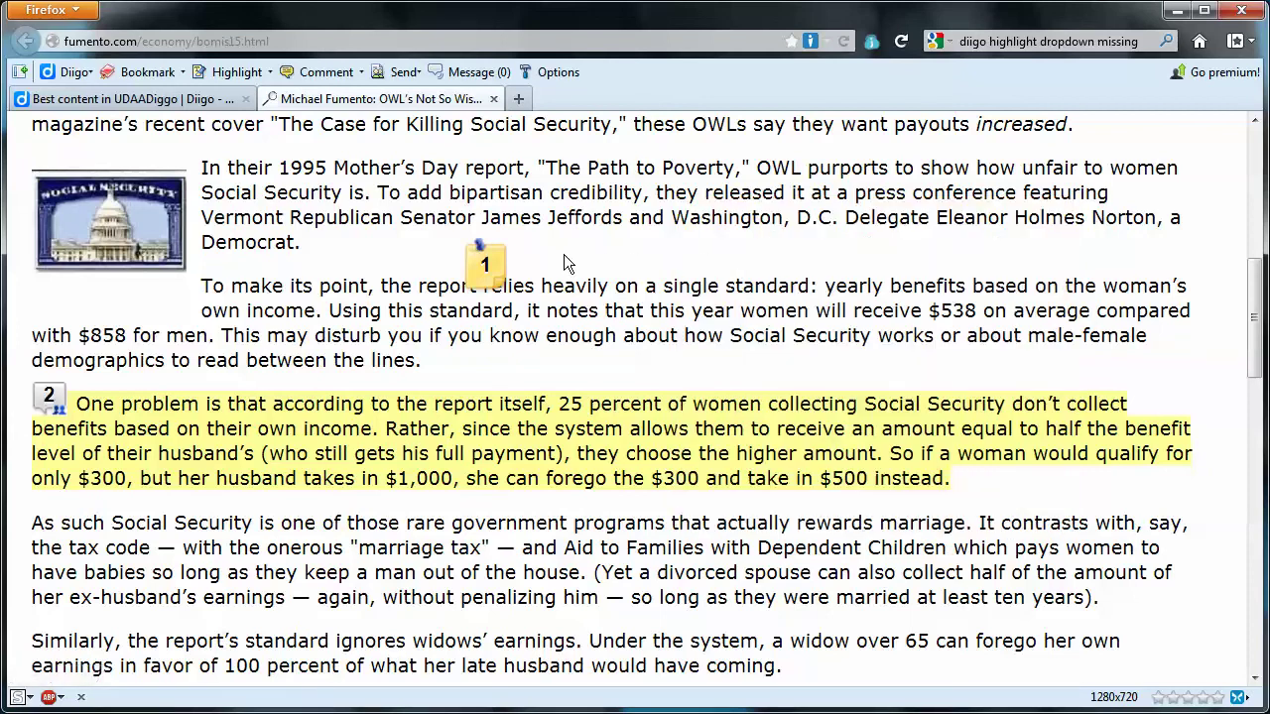
View the floating note's comments again and relocate its marker to the start of the "In their 1995 Mother's Day report" paragraph.
{"action": "left_click", "coordinate": [476, 262]}
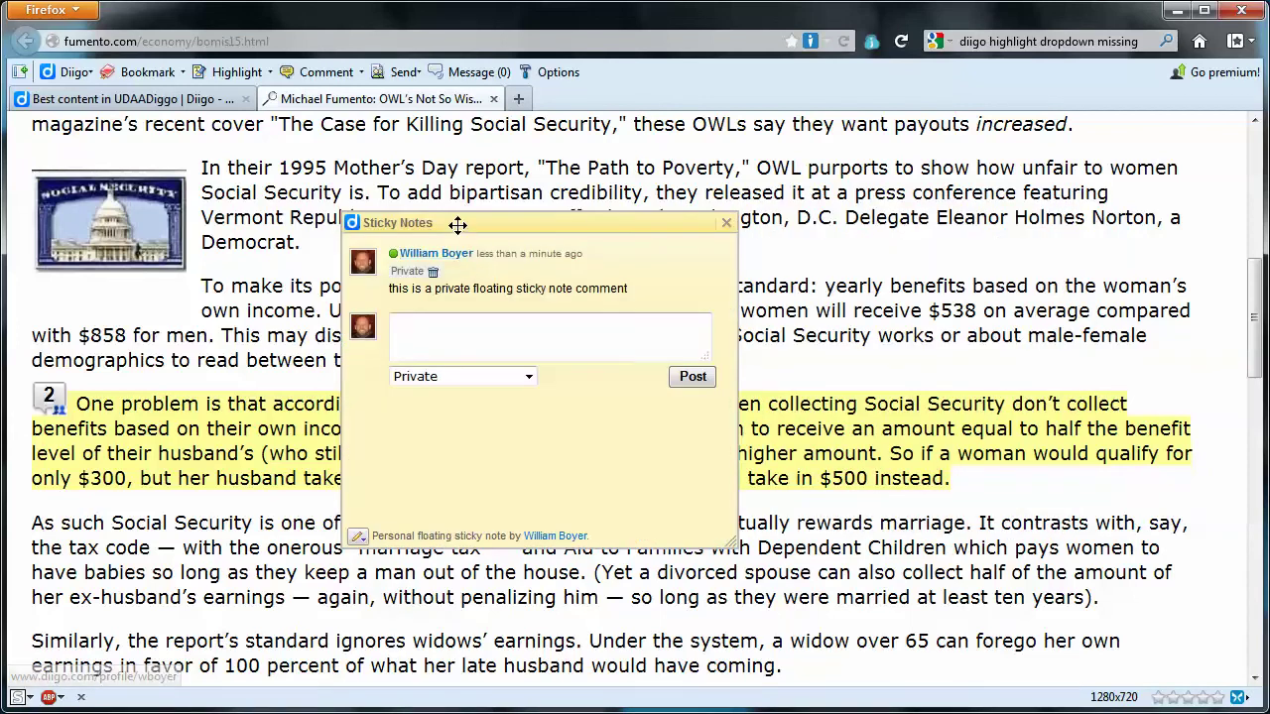
{"action": "left_click_drag", "start_coordinate": [462, 225], "coordinate": [696, 276]}
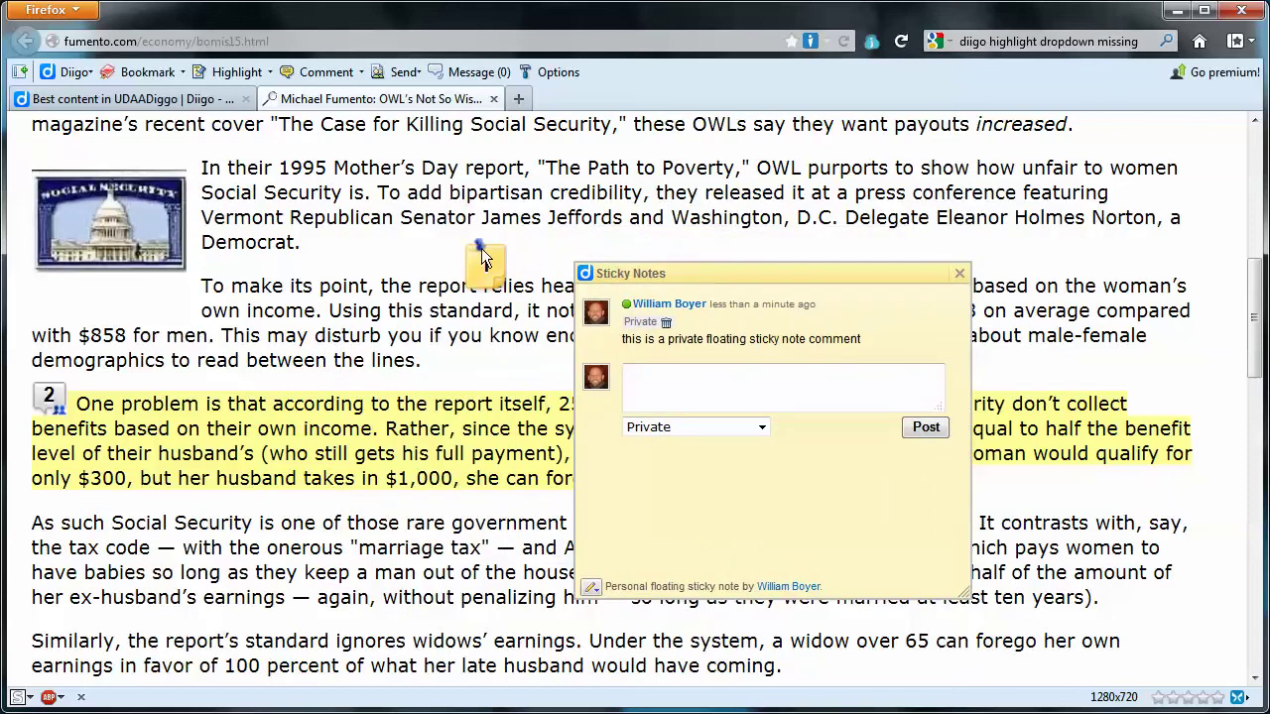
{"action": "left_click_drag", "start_coordinate": [484, 264], "coordinate": [553, 256]}
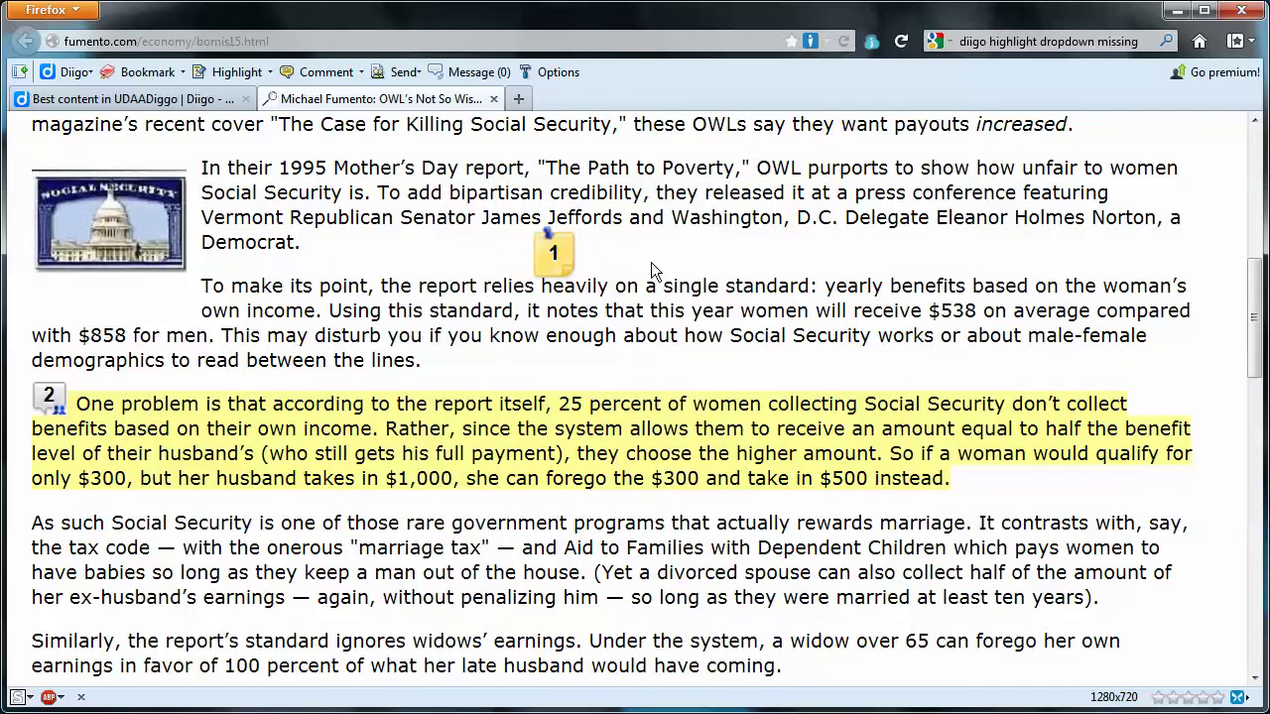
{"action": "left_click", "coordinate": [556, 256]}
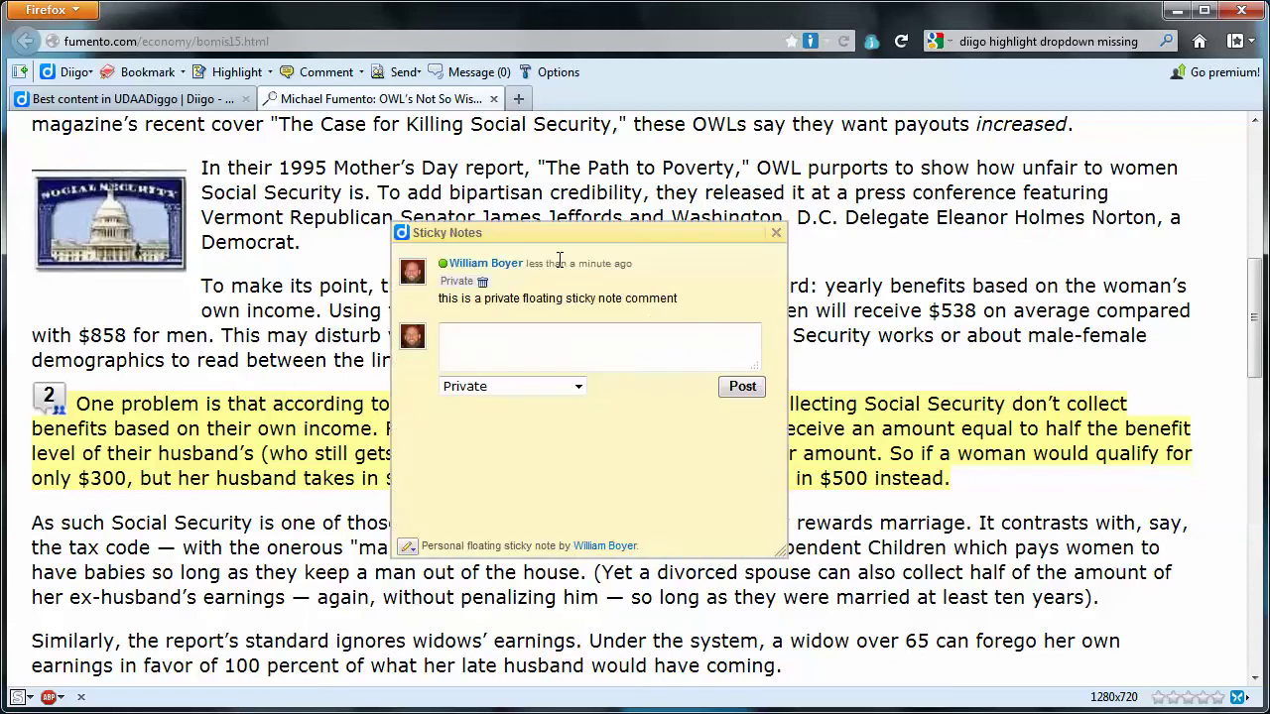
{"action": "left_click_drag", "start_coordinate": [553, 239], "coordinate": [557, 275]}
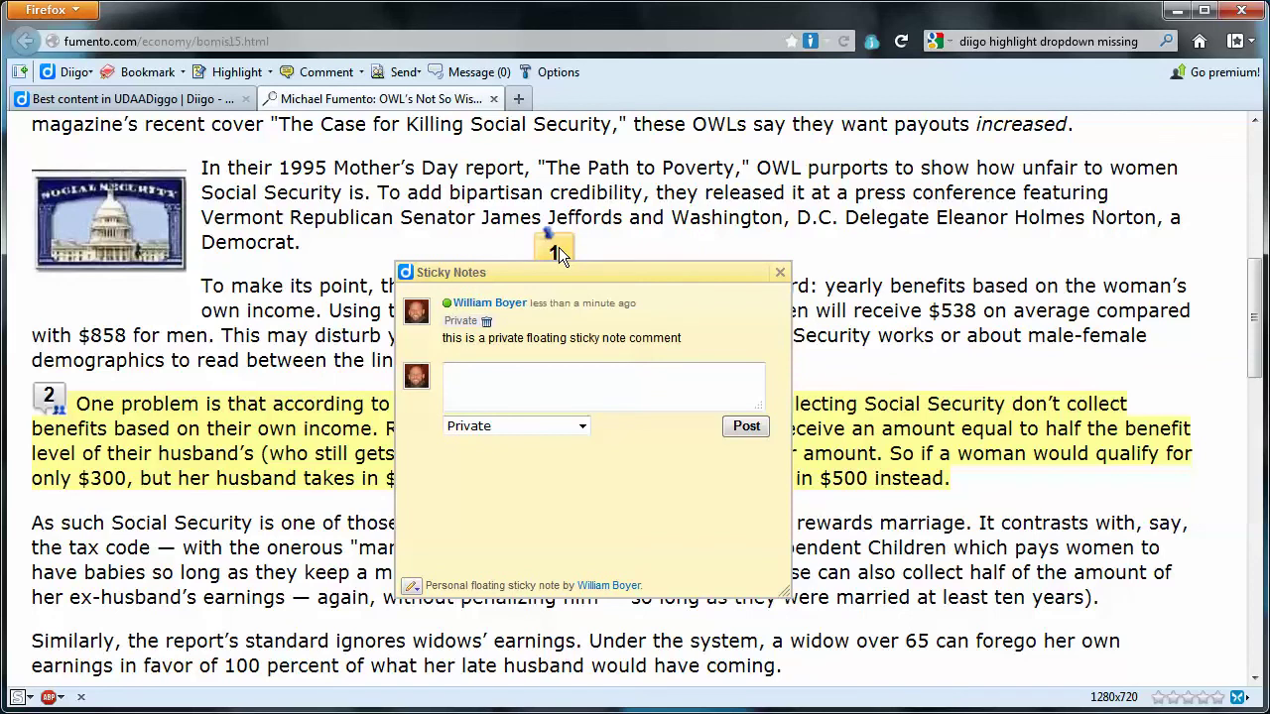
{"action": "left_click_drag", "start_coordinate": [558, 247], "coordinate": [722, 245]}
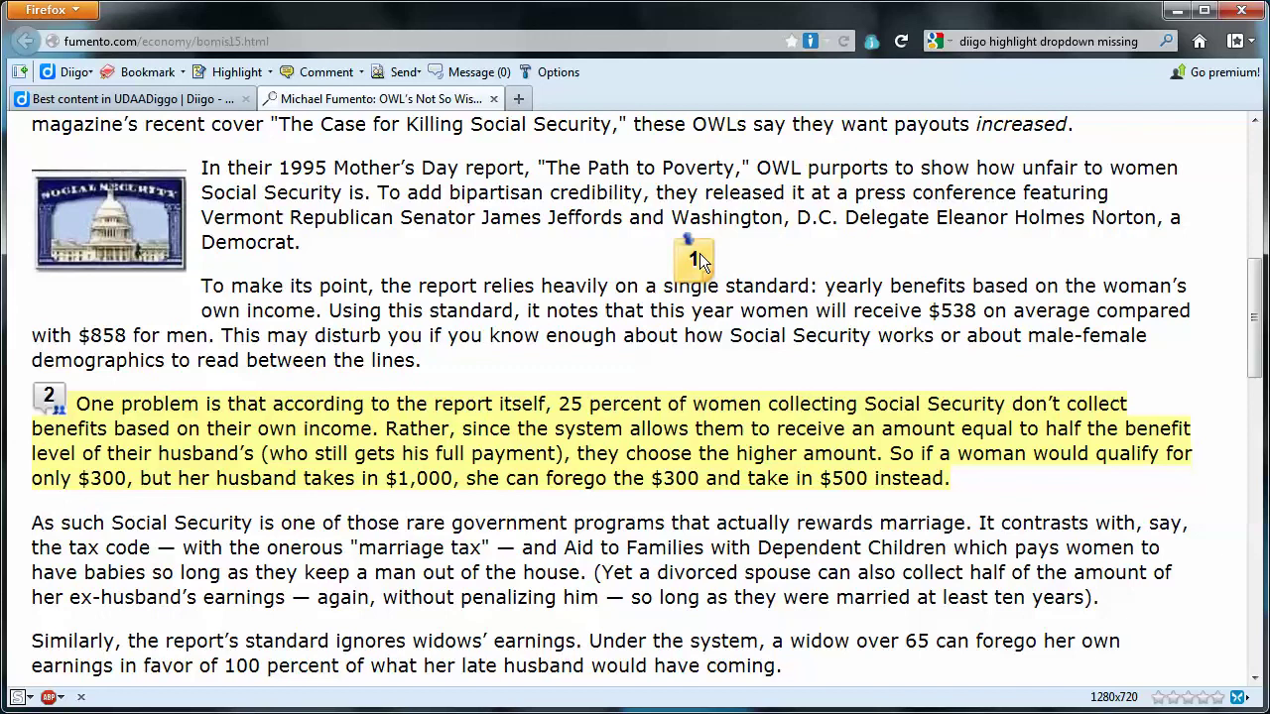
{"action": "mouse_move", "coordinate": [699, 260]}
{"action": "left_mouse_down"}
{"action": "mouse_move", "coordinate": [575, 263]}
{"action": "mouse_move", "coordinate": [635, 290]}
{"action": "mouse_move", "coordinate": [258, 195]}
{"action": "mouse_move", "coordinate": [271, 216]}
{"action": "left_mouse_up"}
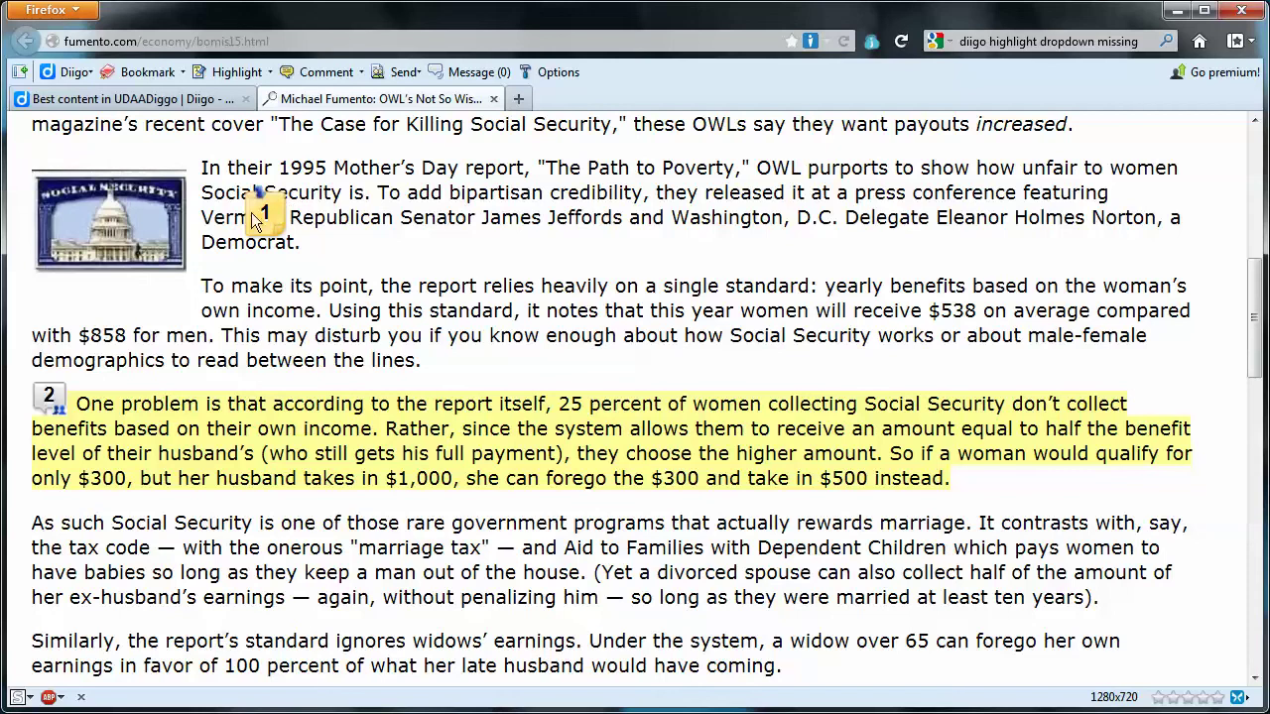
Post the comment "what do you think about this?" in the floating sticky note, shared with the UDAADiggo group, and close the notes.
{"action": "left_click", "coordinate": [252, 212]}
{"action": "left_click", "coordinate": [264, 308]}
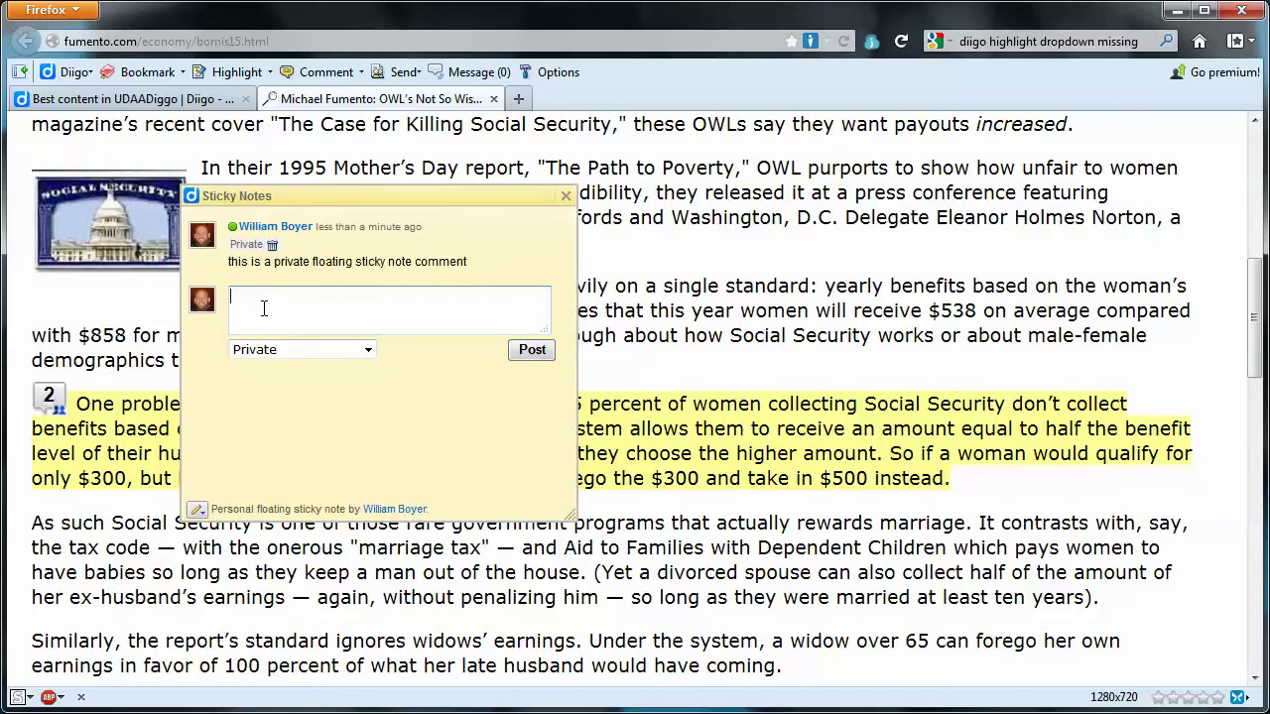
{"action": "type", "text": "what do you think about this?"}
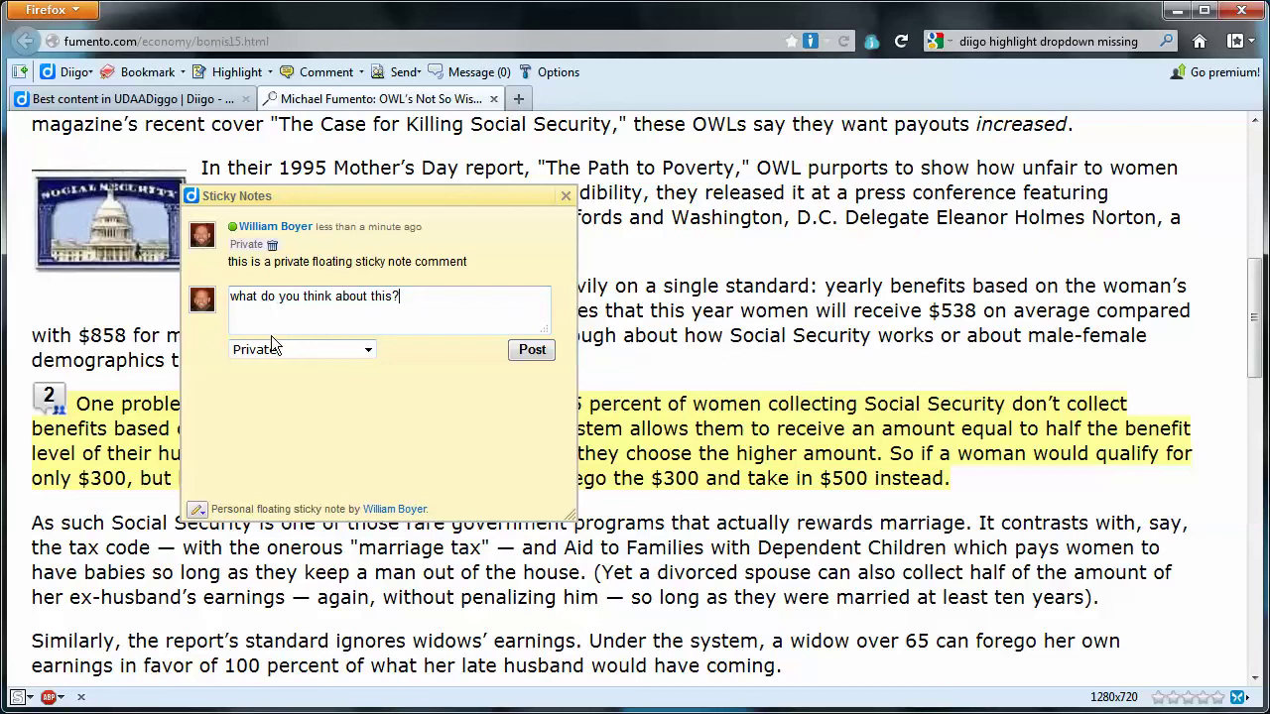
{"action": "left_click", "coordinate": [277, 351]}
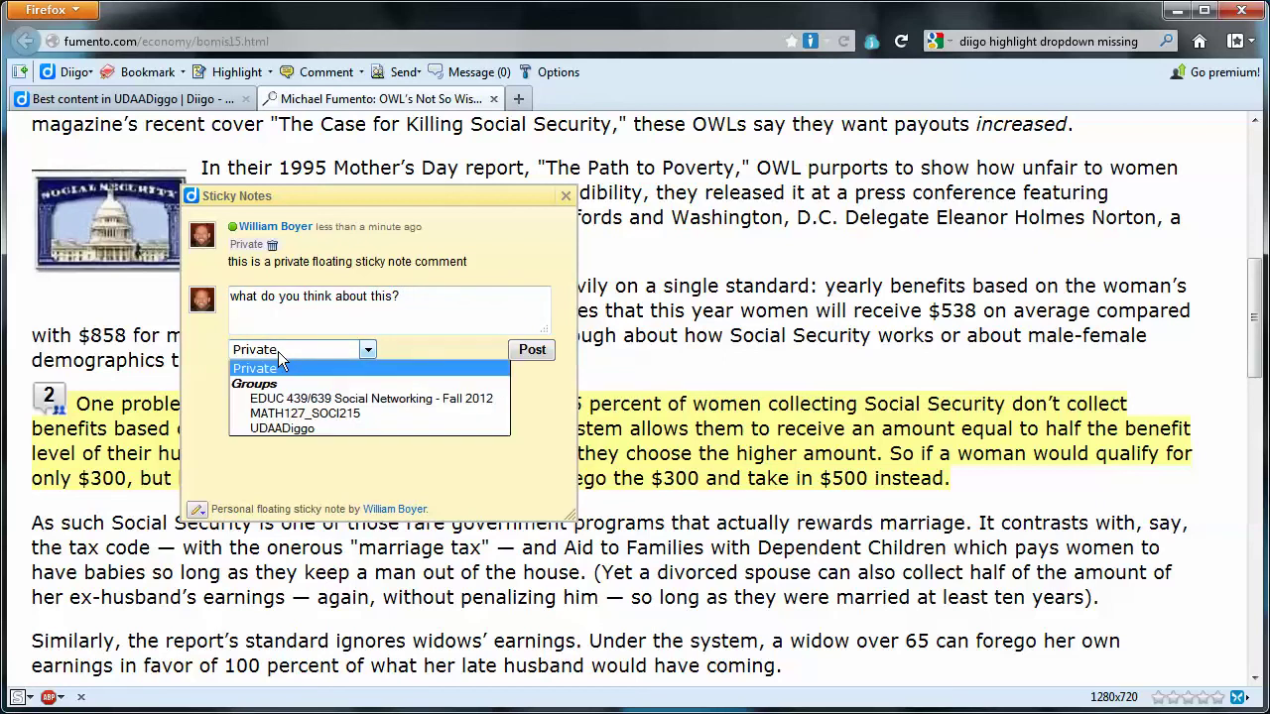
{"action": "left_click", "coordinate": [316, 428]}
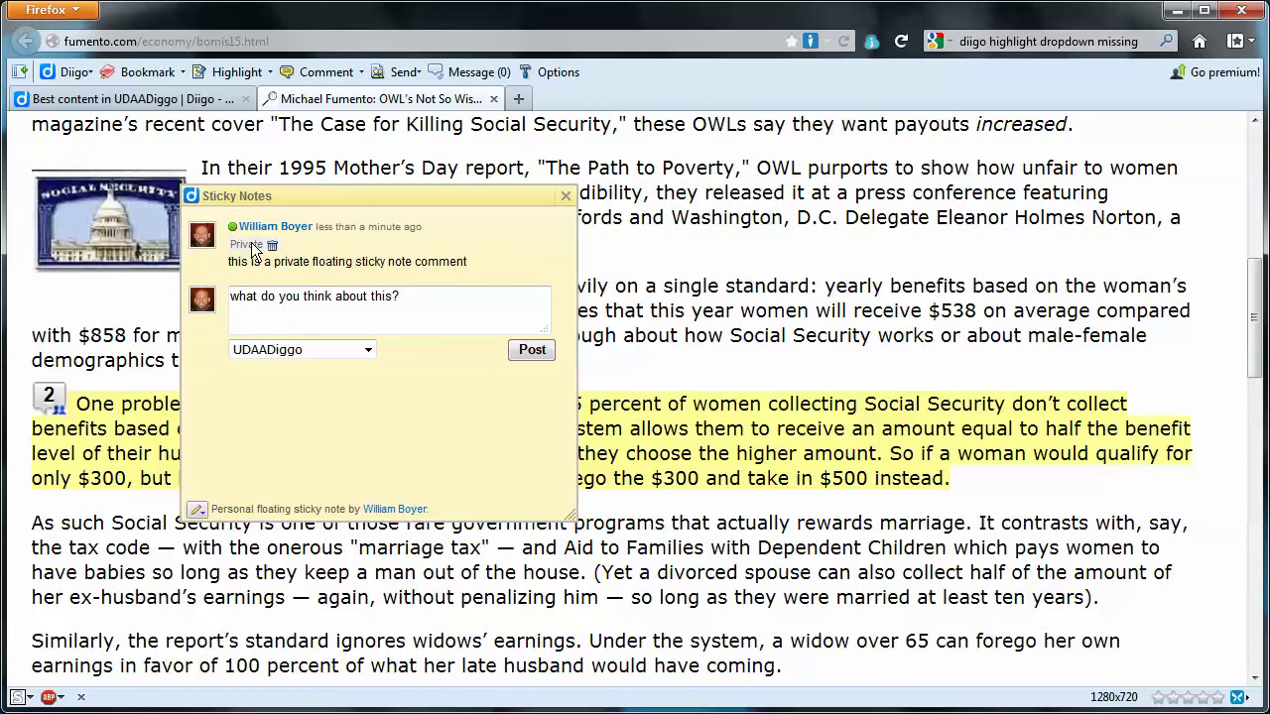
{"action": "left_click", "coordinate": [279, 312]}
{"action": "left_click", "coordinate": [525, 351]}
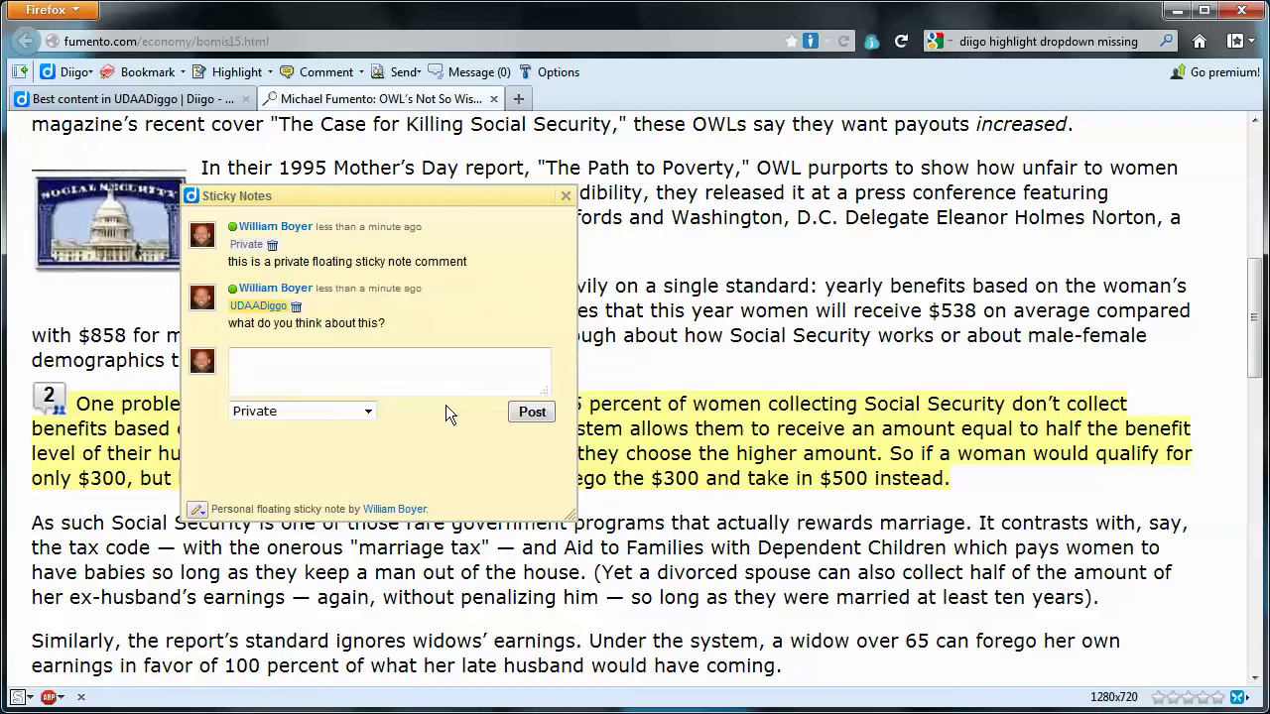
{"action": "left_click", "coordinate": [716, 351]}
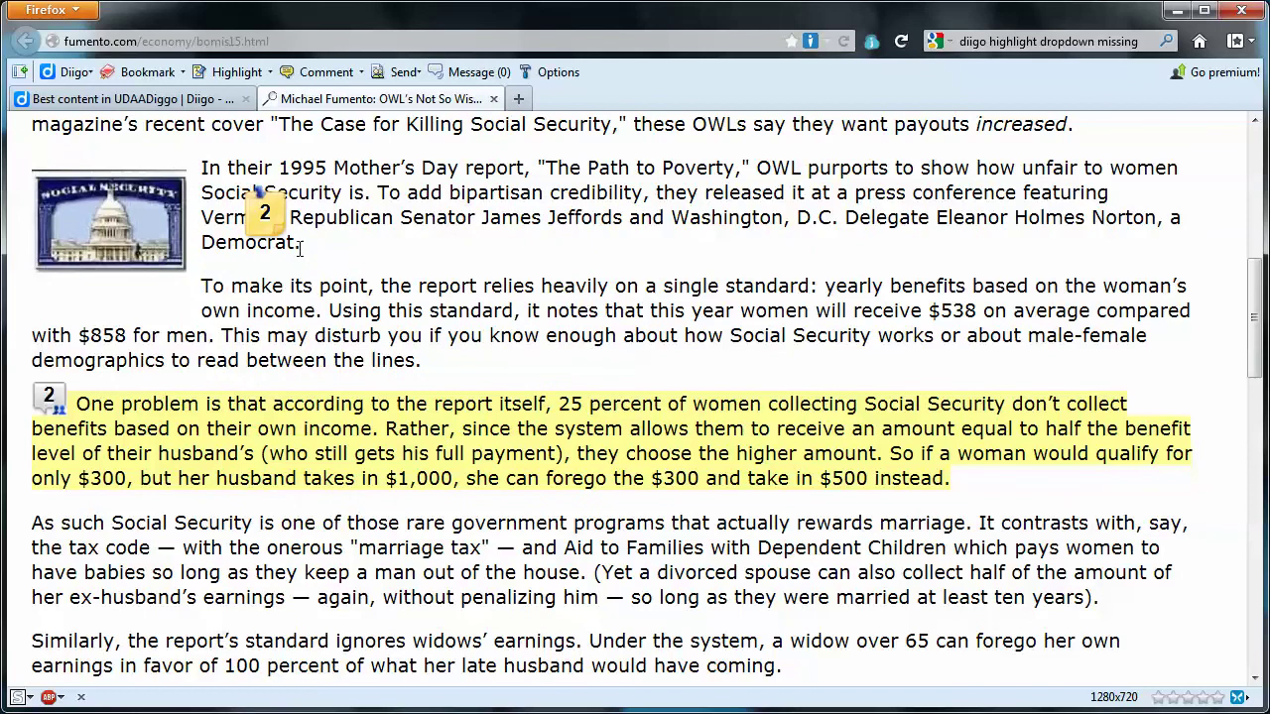
Move the floating note's marker into the blank space just after "Democrat.".
{"action": "left_click_drag", "start_coordinate": [275, 234], "coordinate": [291, 278]}
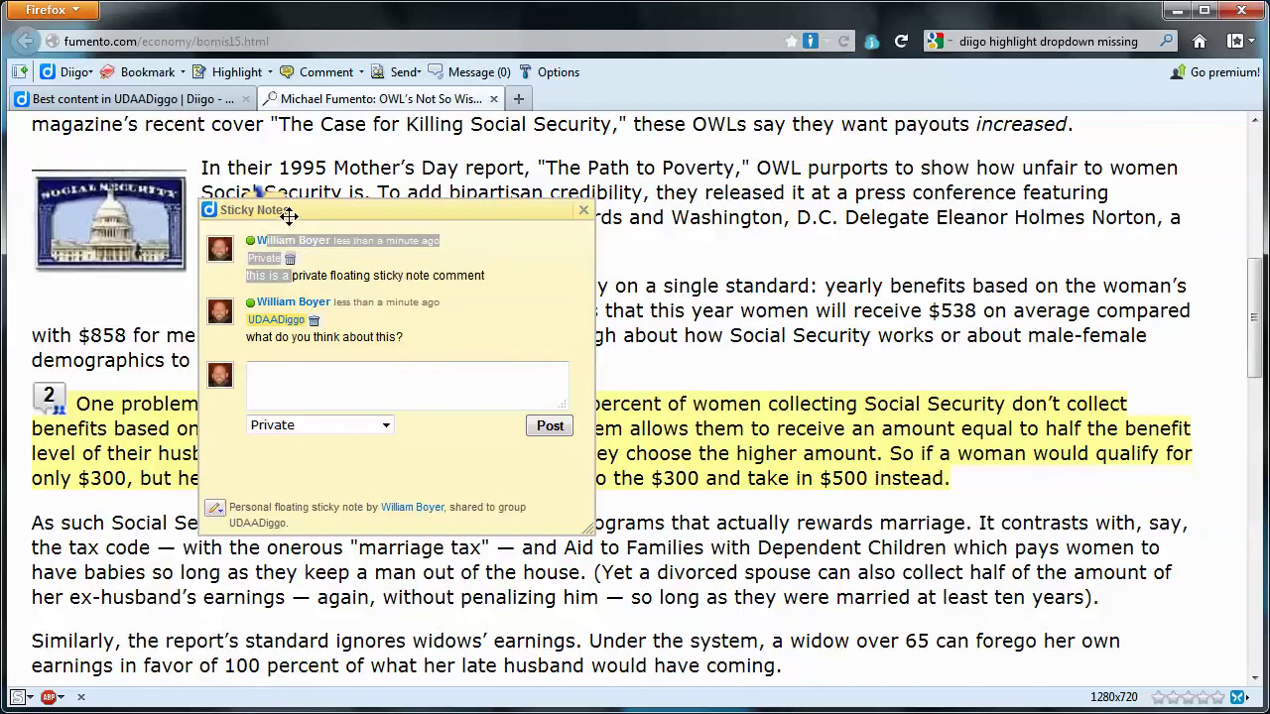
{"action": "left_click_drag", "start_coordinate": [288, 218], "coordinate": [331, 236]}
{"action": "left_click_drag", "start_coordinate": [265, 211], "coordinate": [347, 253]}
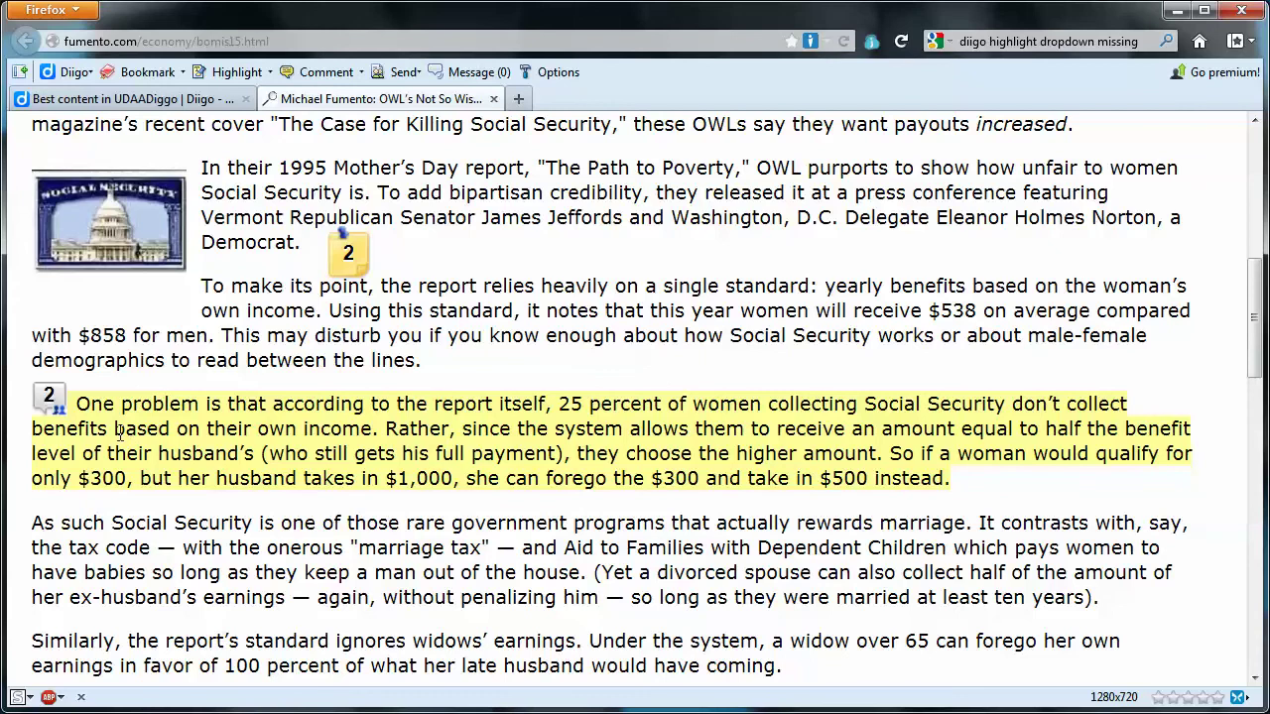
Reload the UDAADiggo group page and review the sticky notes listed under the shared article.
{"action": "mouse_move", "coordinate": [45, 395]}
{"action": "left_click", "coordinate": [182, 99]}
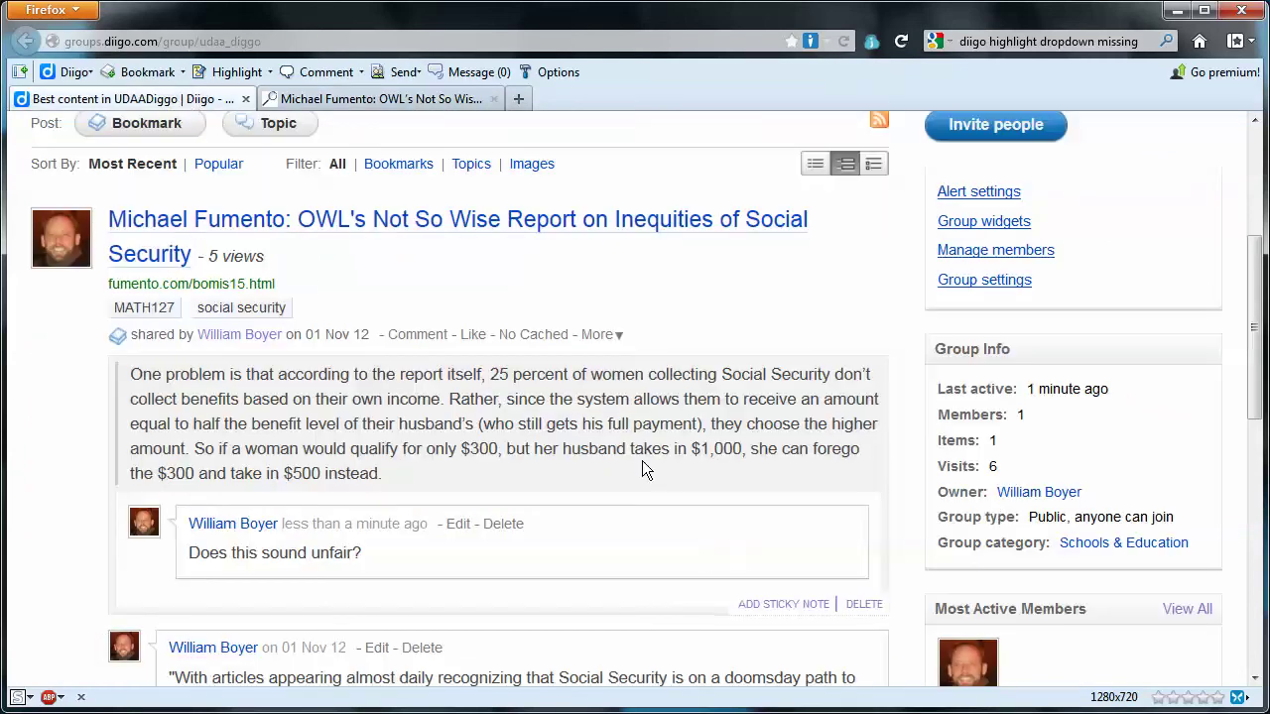
{"action": "left_click", "coordinate": [841, 42]}
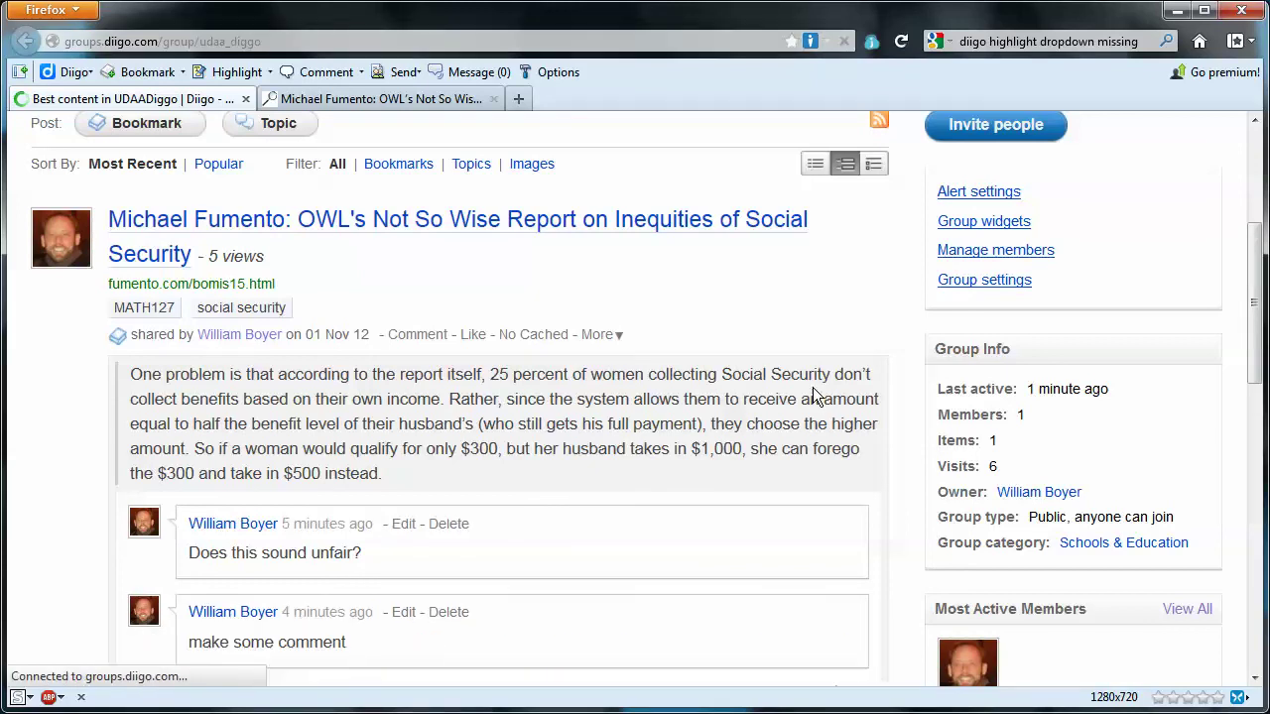
{"action": "scroll", "coordinate": [509, 559], "scroll_direction": "down", "scroll_amount": 3}
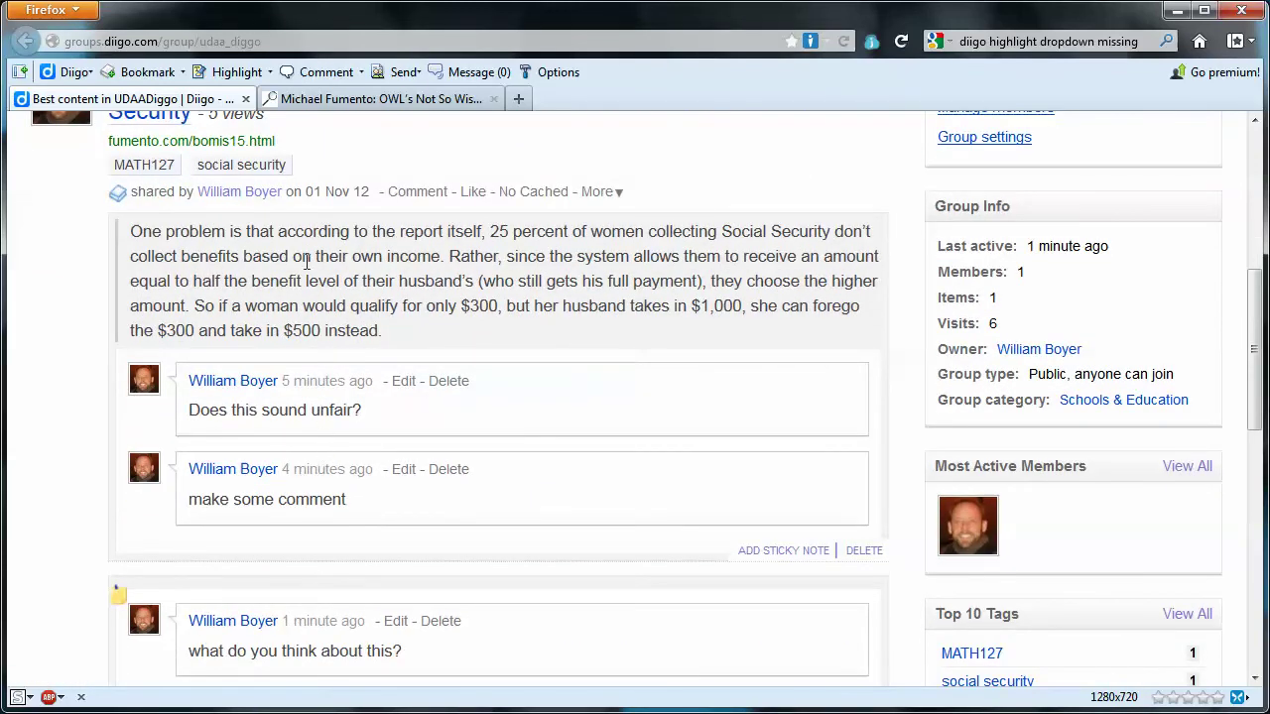
Highlight the article paragraph beginning "Similarly, the report's standard ignores widows' earnings".
{"action": "left_click", "coordinate": [463, 99]}
{"action": "scroll", "coordinate": [488, 484], "scroll_direction": "down", "scroll_amount": 1}
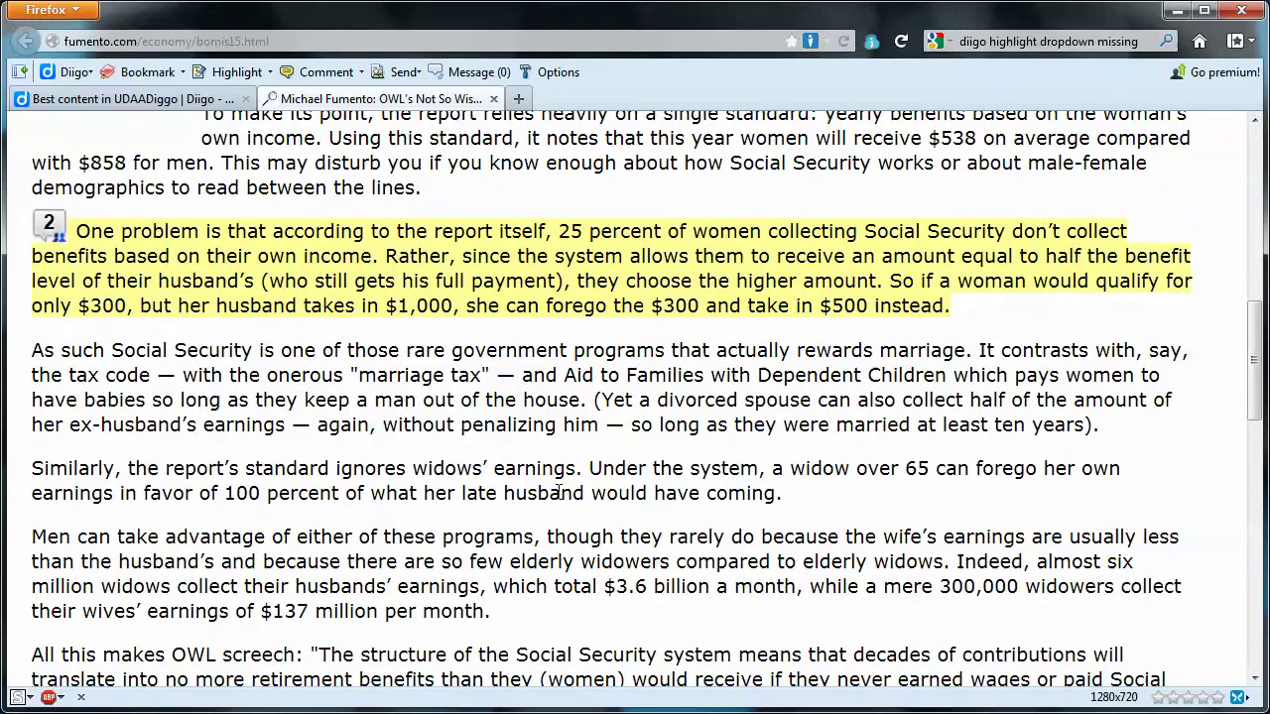
{"action": "left_click_drag", "start_coordinate": [784, 504], "coordinate": [30, 486]}
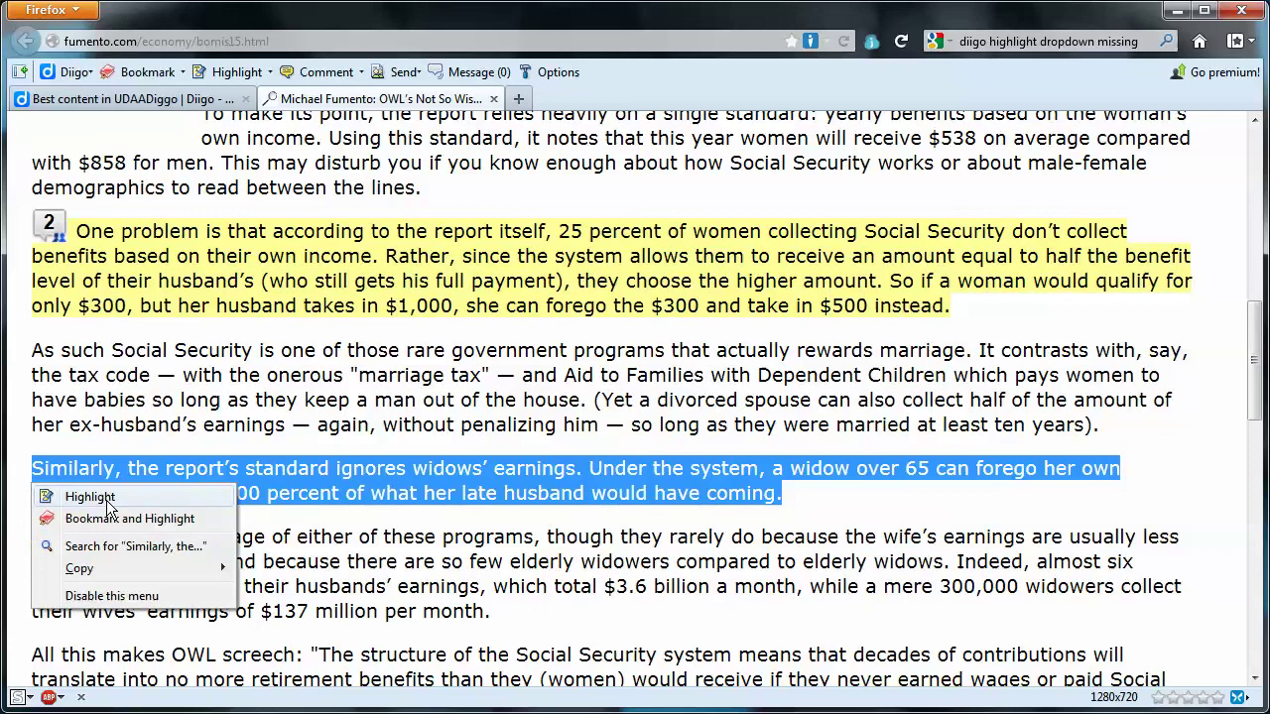
{"action": "left_click", "coordinate": [109, 499]}
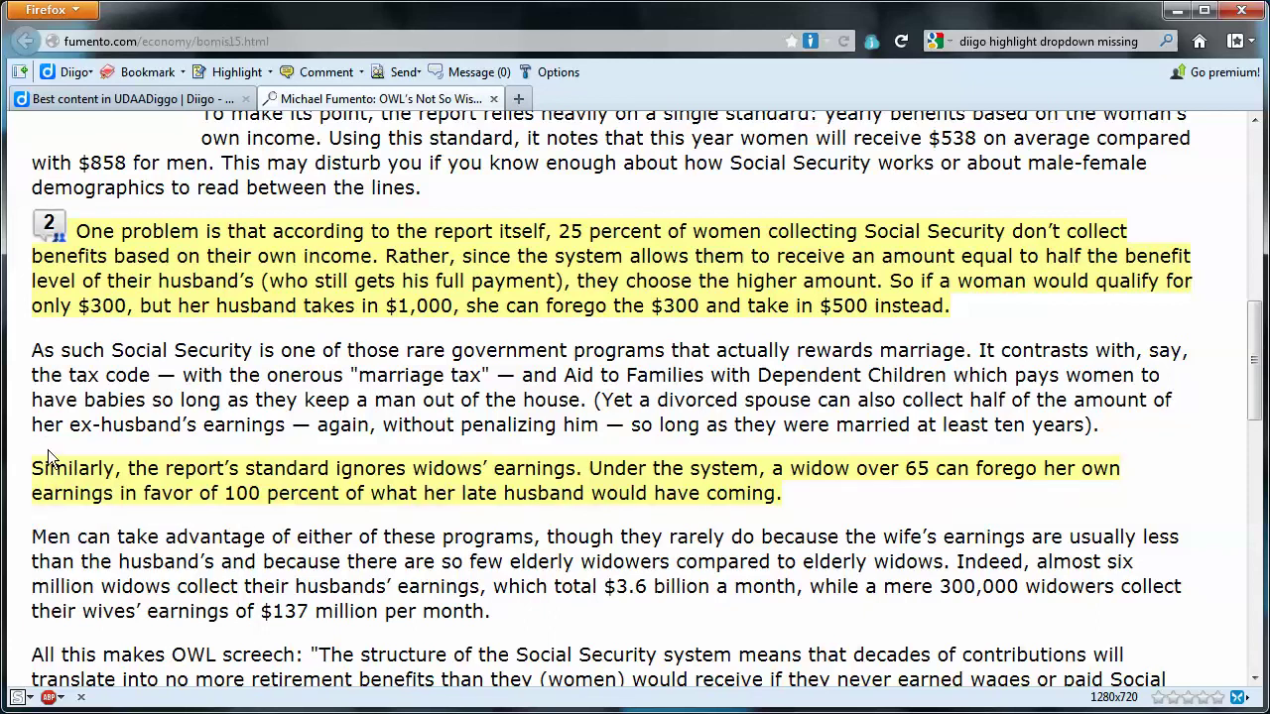
Check the commenting options for the article page, closing the Diigo sidebar, and return to the UDAADiggo group listing.
{"action": "left_click", "coordinate": [308, 74]}
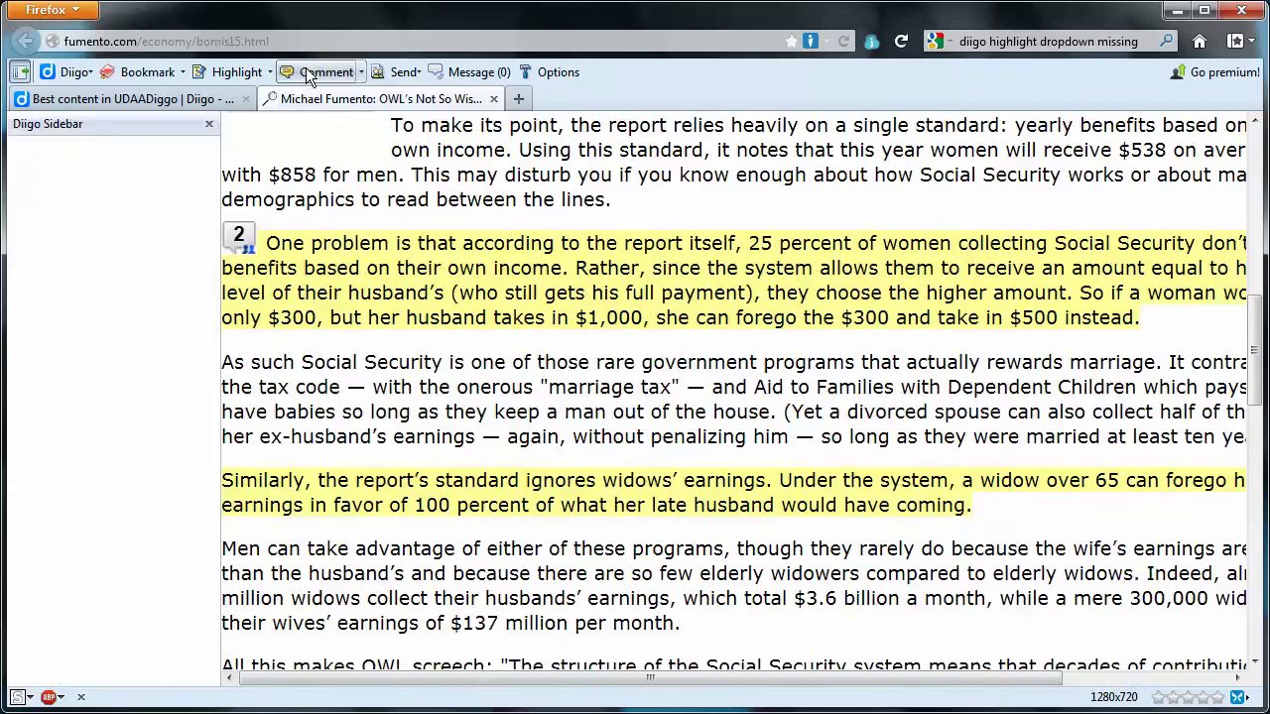
{"action": "left_click", "coordinate": [208, 123]}
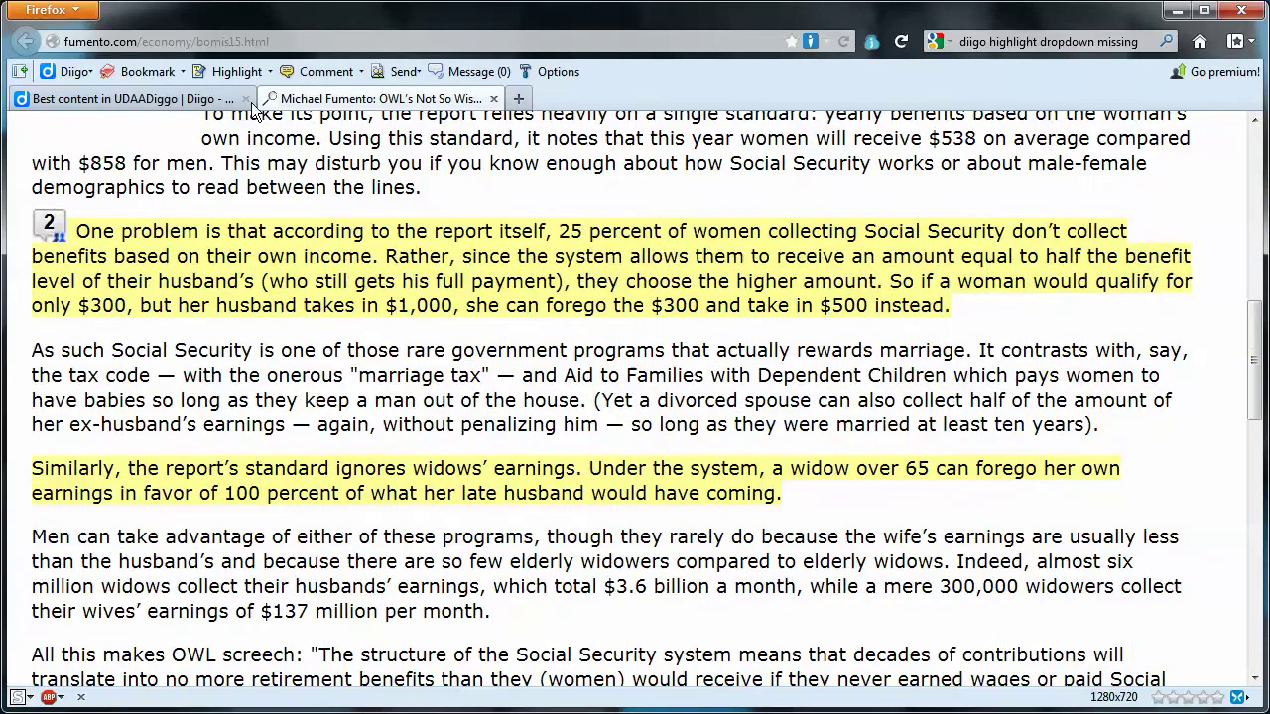
{"action": "left_click", "coordinate": [364, 76]}
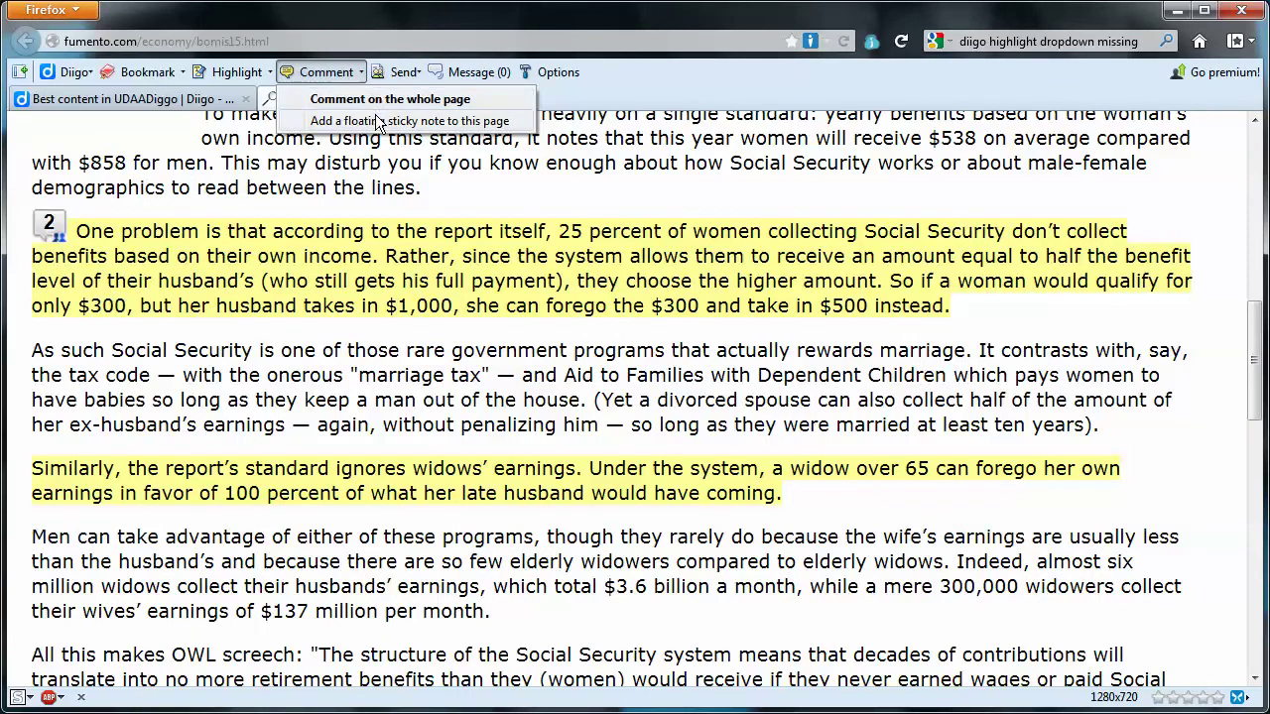
{"action": "left_click", "coordinate": [118, 470]}
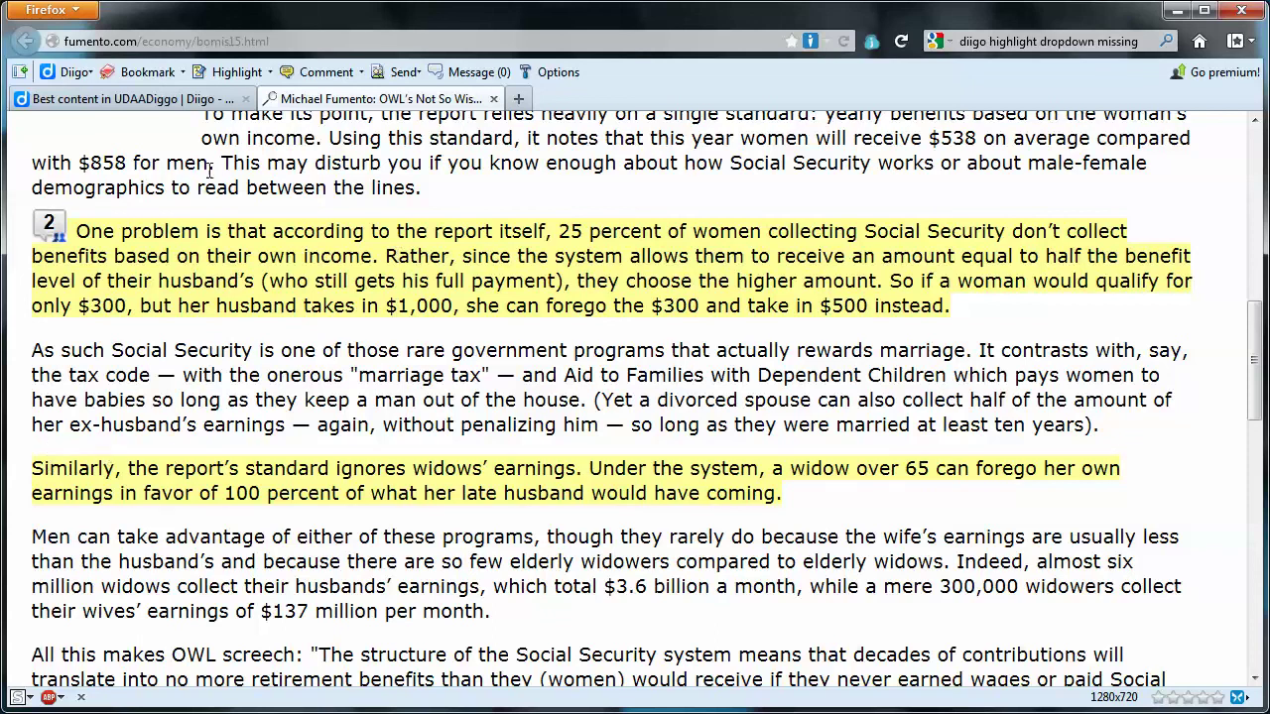
{"action": "left_click", "coordinate": [164, 99]}
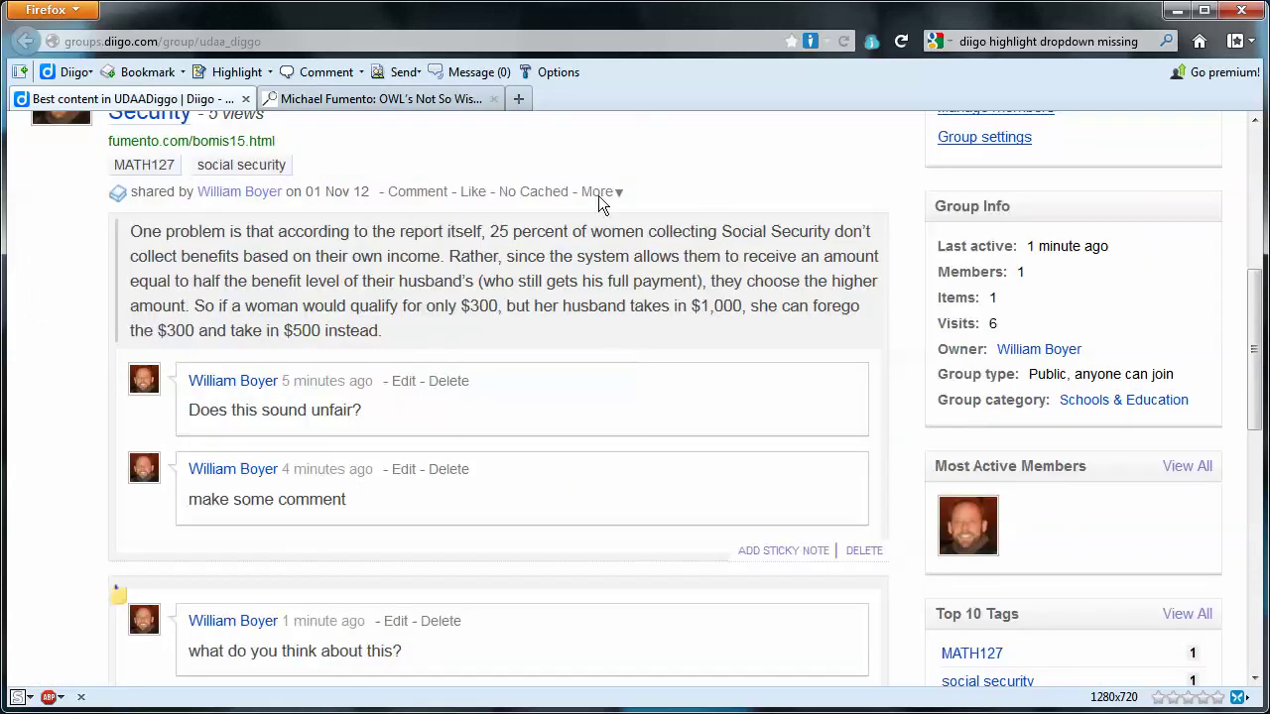
Reload the UDAADiggo group page and compare the listed "Similarly, the report's standard ignores widows' earnings" highlight with the article page.
{"action": "left_click", "coordinate": [843, 42]}
{"action": "scroll", "coordinate": [697, 342], "scroll_direction": "down", "scroll_amount": 3}
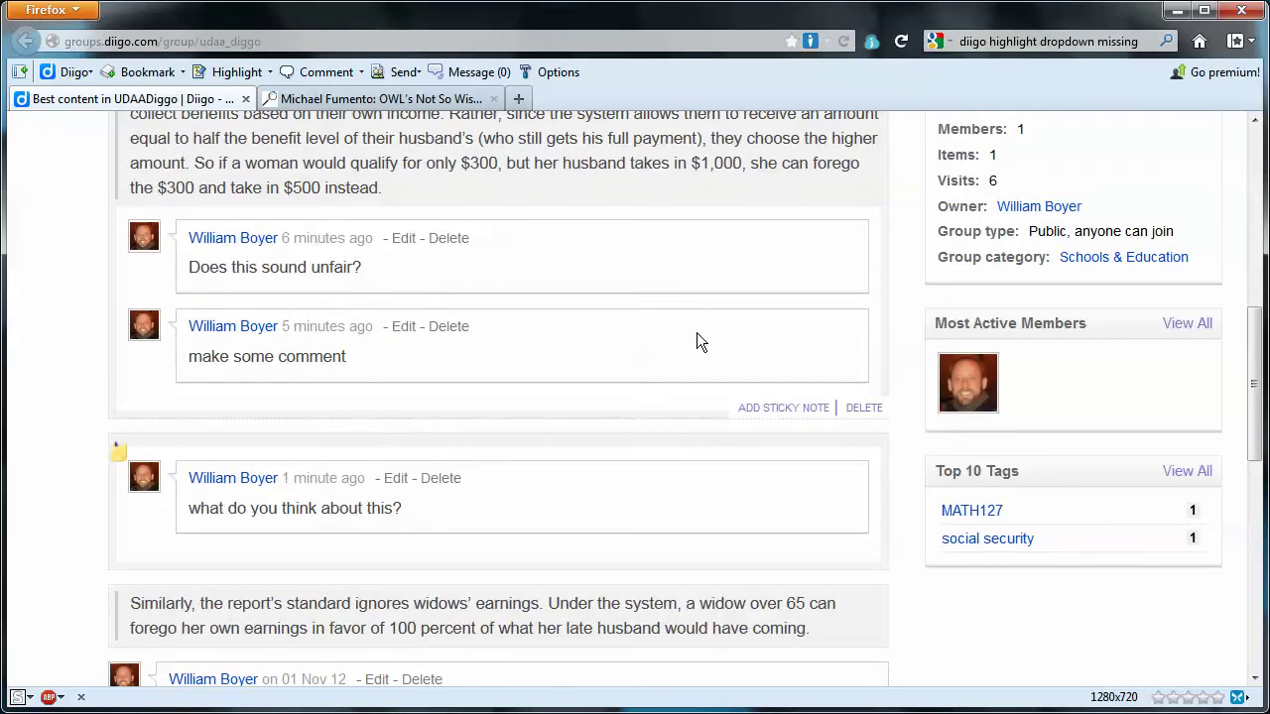
{"action": "scroll", "coordinate": [697, 342], "scroll_direction": "down", "scroll_amount": 6}
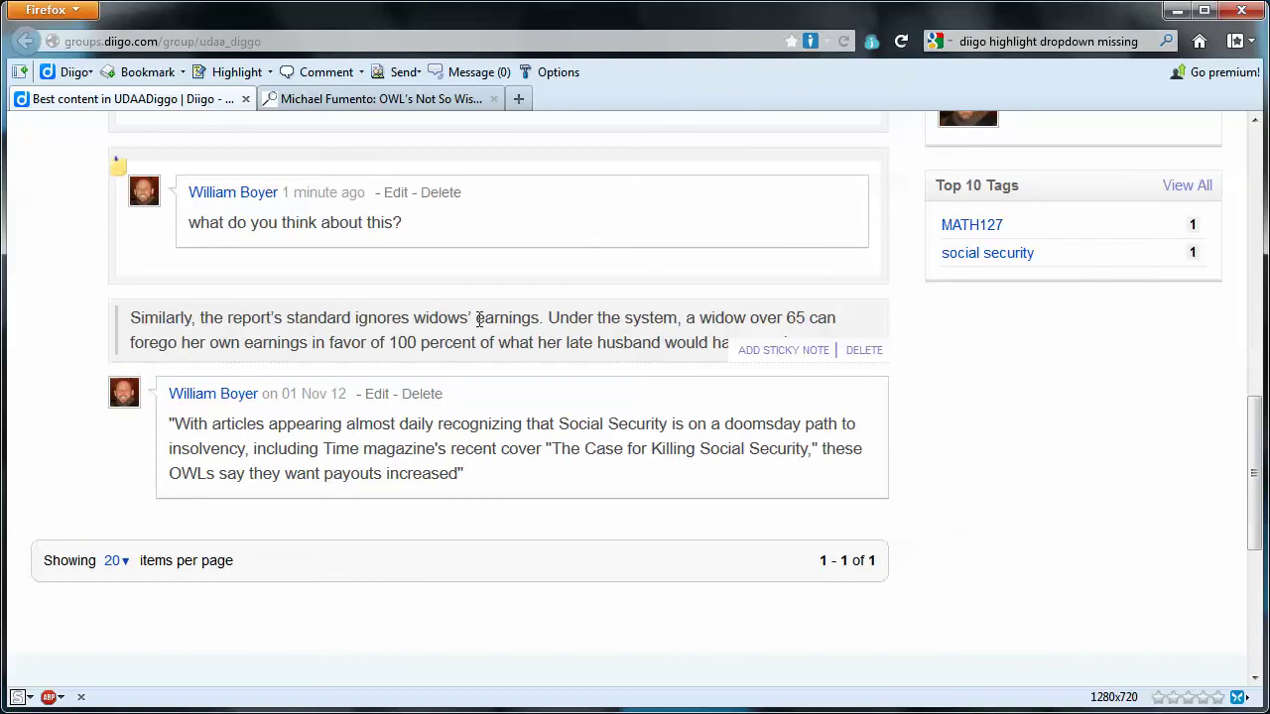
{"action": "left_click", "coordinate": [415, 97]}
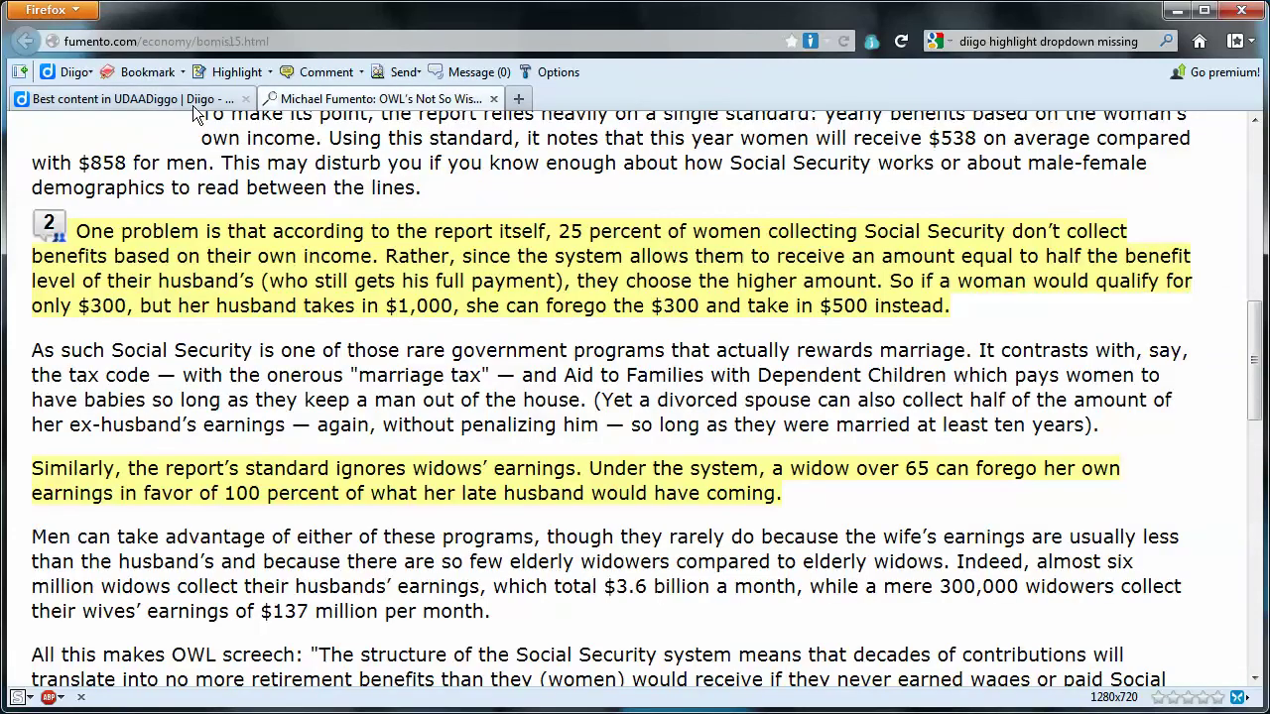
{"action": "left_click", "coordinate": [129, 98]}
Post the sticky note "another comment" on the widows' earnings highlight from the group listing.
{"action": "mouse_move", "coordinate": [446, 337]}
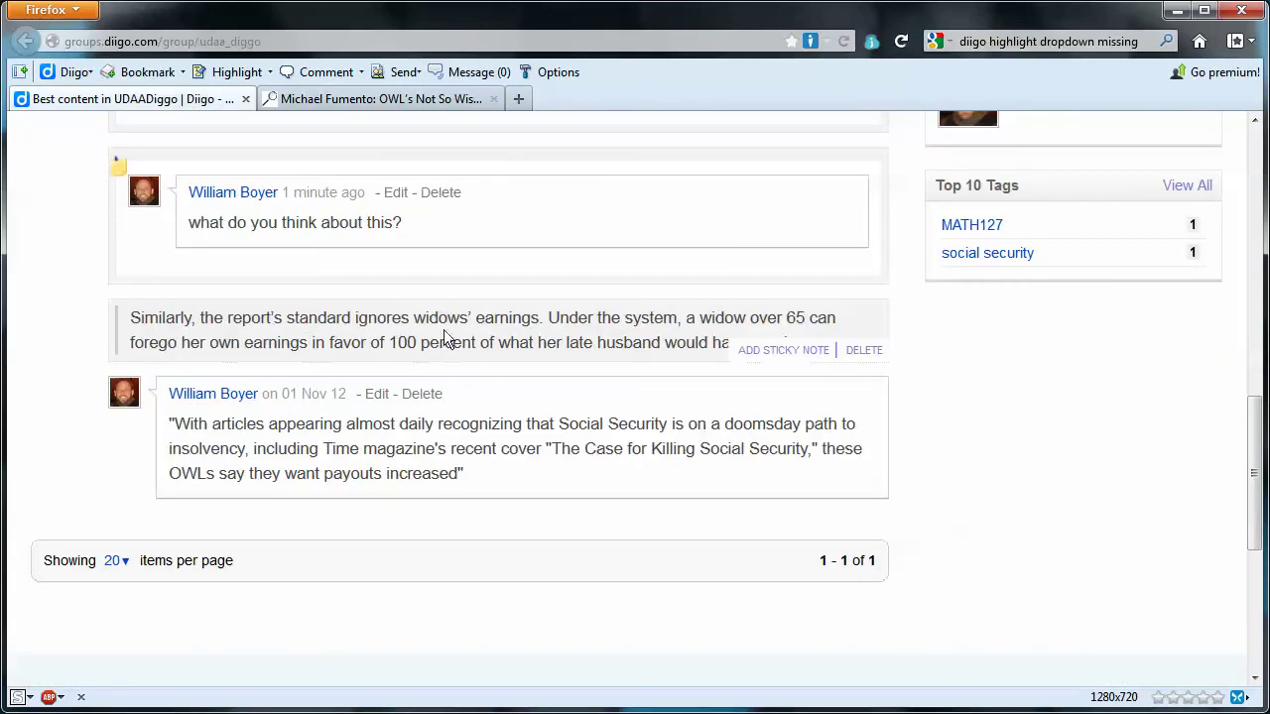
{"action": "left_click", "coordinate": [779, 352]}
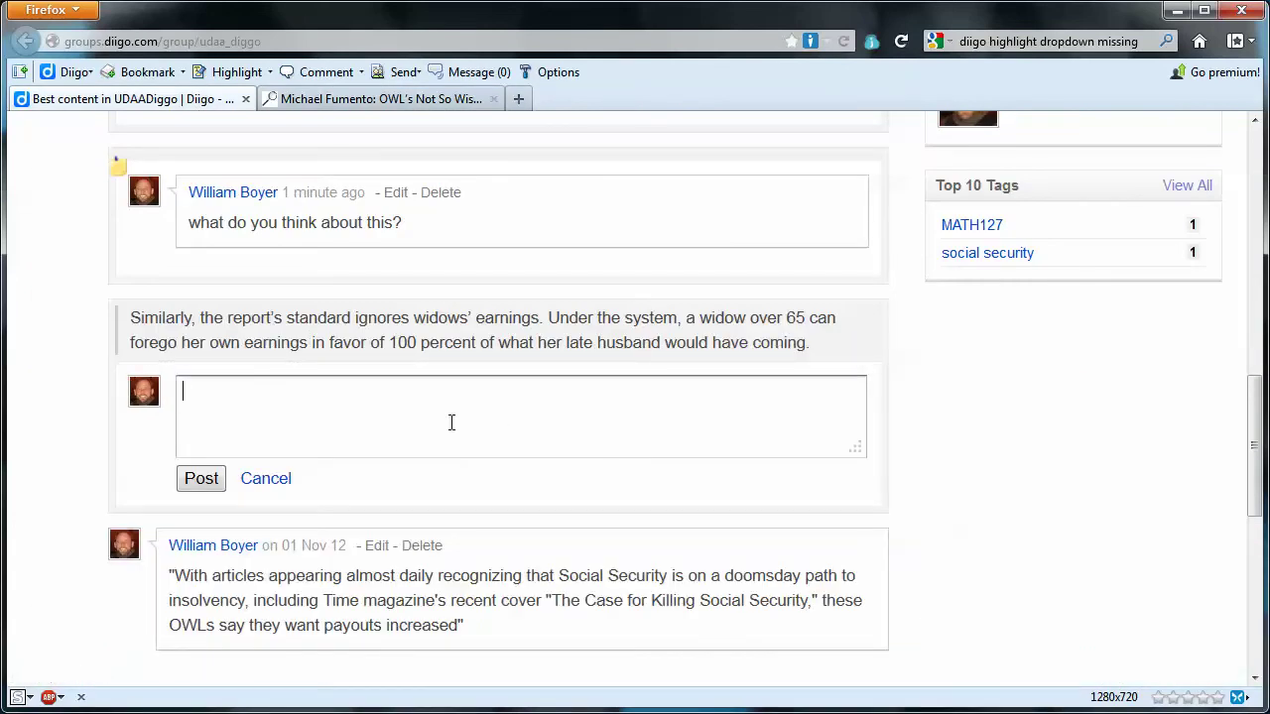
{"action": "type", "text": "another comment"}
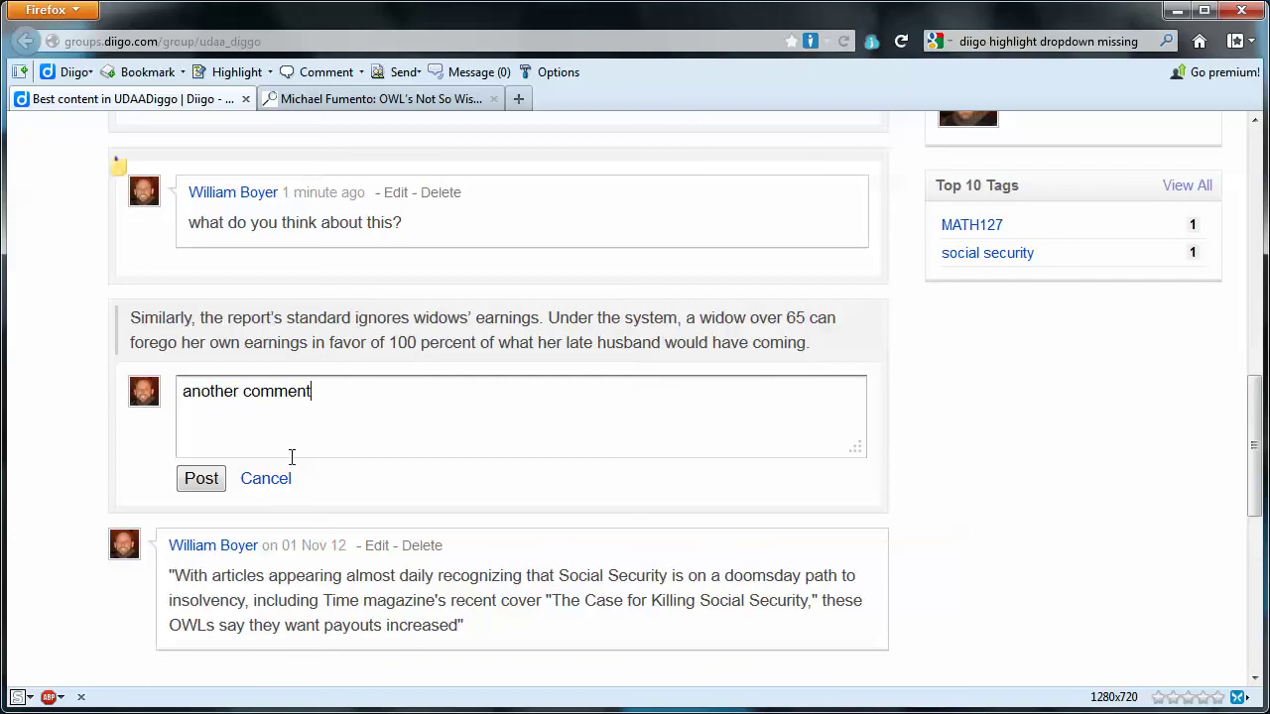
{"action": "left_click", "coordinate": [199, 478]}
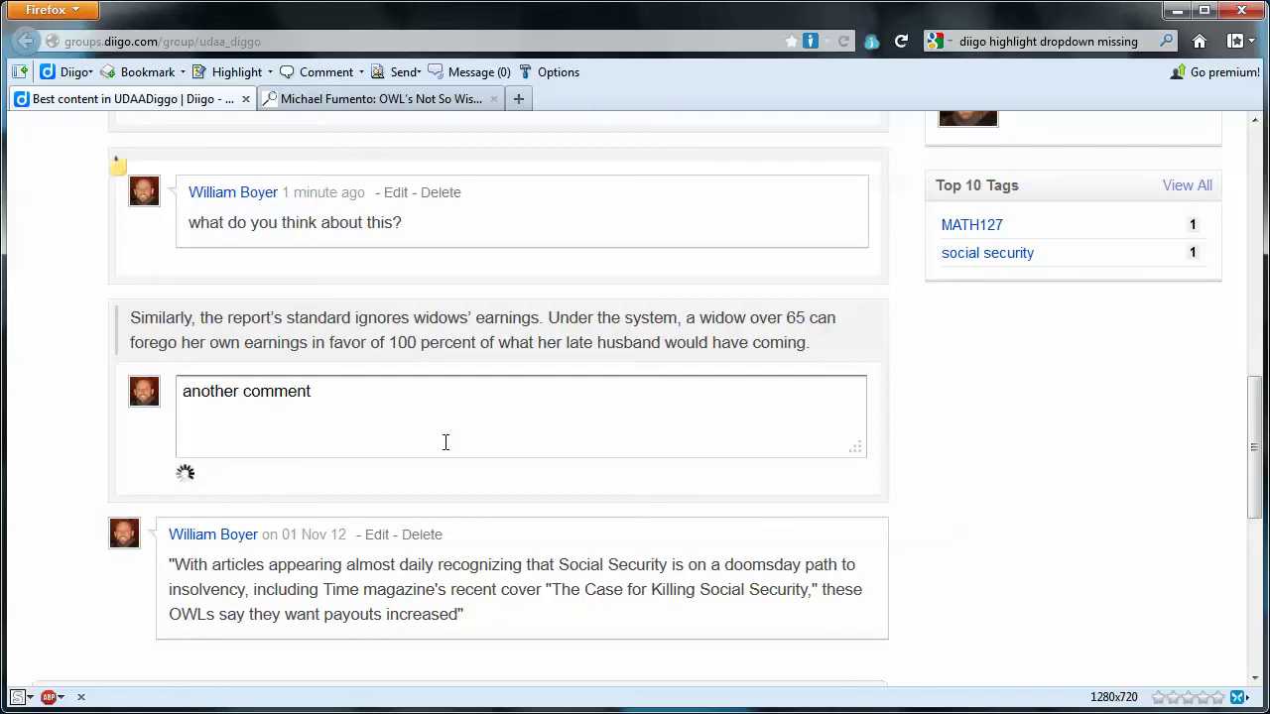
Reload the article page and view the sticky note attached to the widows' earnings highlight, closing it when done.
{"action": "left_click", "coordinate": [293, 91]}
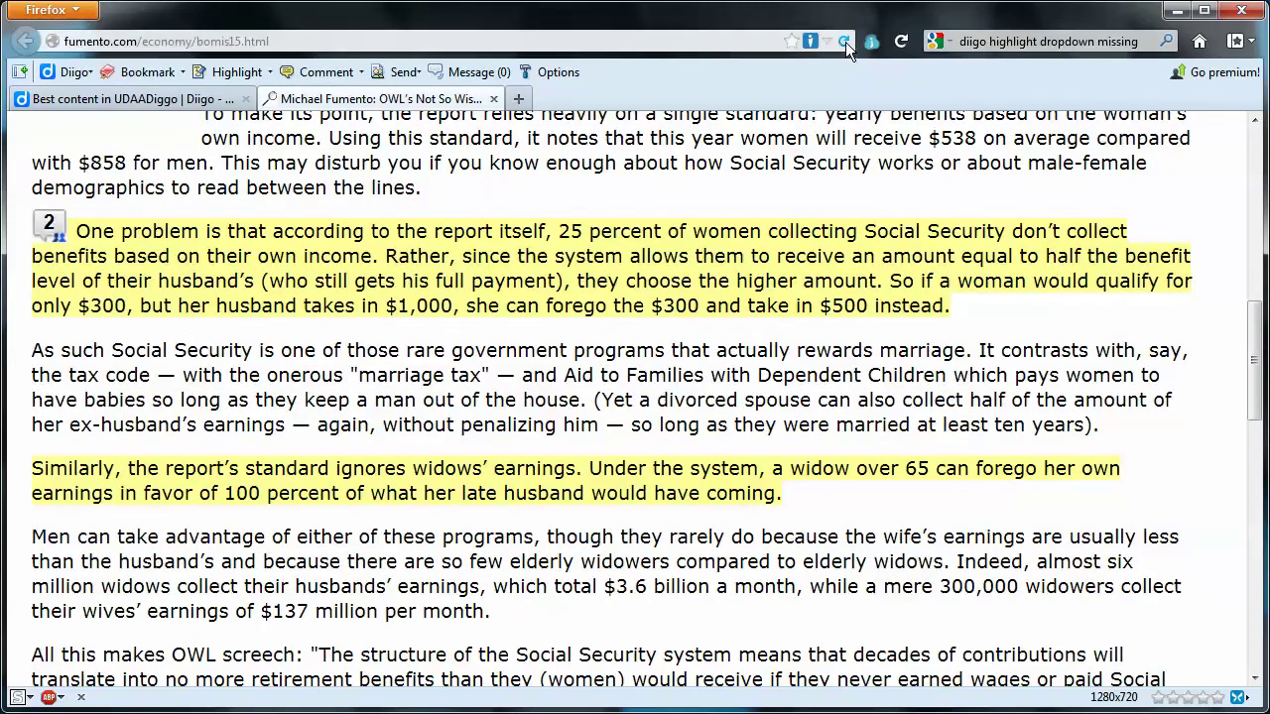
{"action": "left_click", "coordinate": [844, 42]}
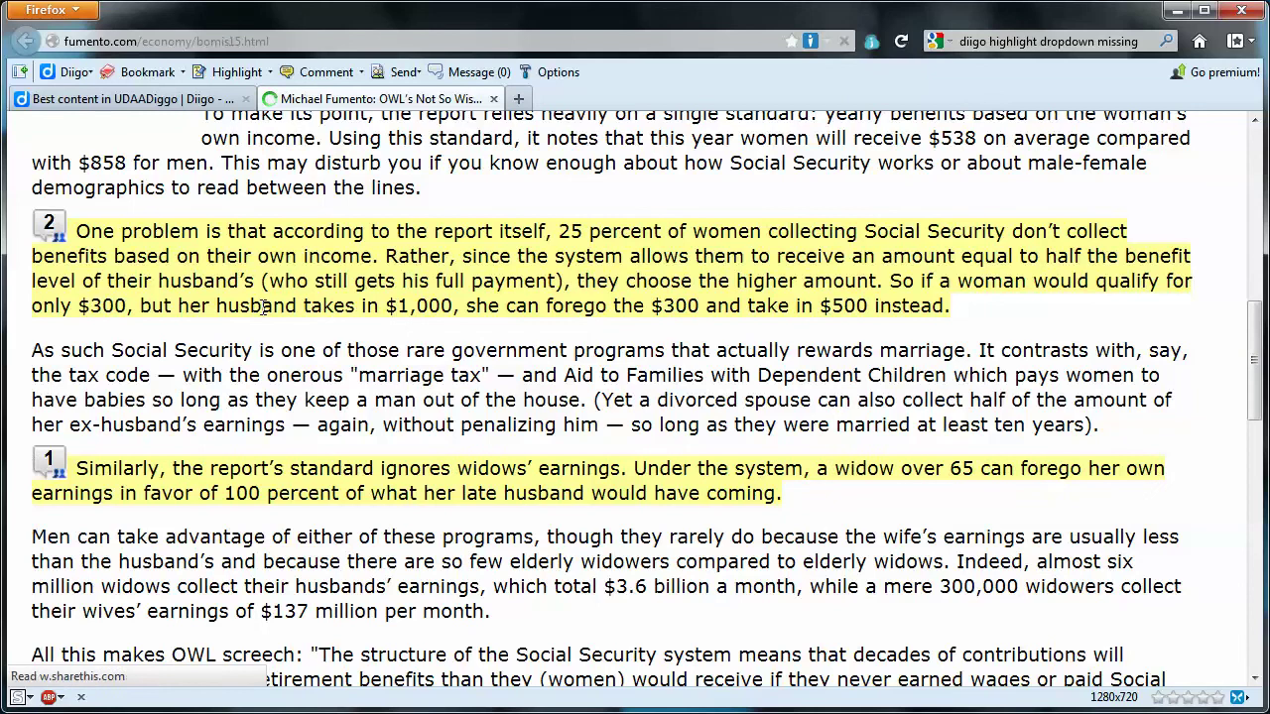
{"action": "left_click", "coordinate": [45, 459]}
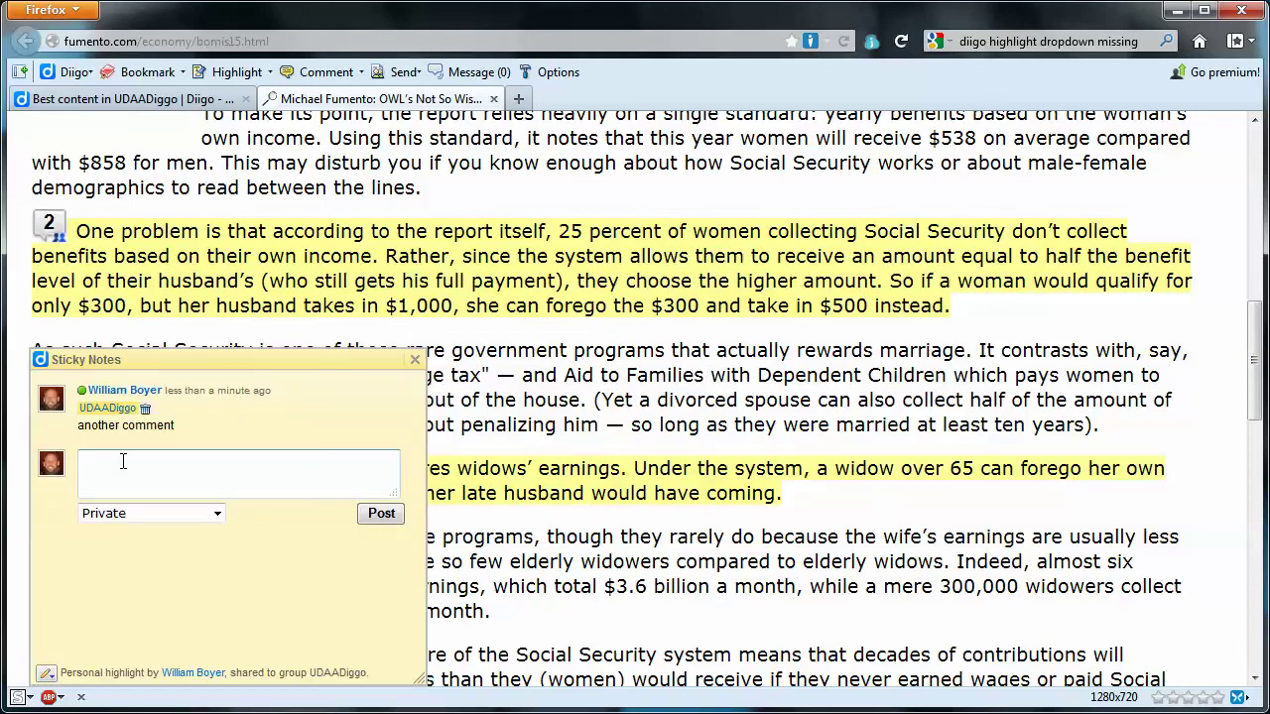
{"action": "left_click", "coordinate": [930, 414]}
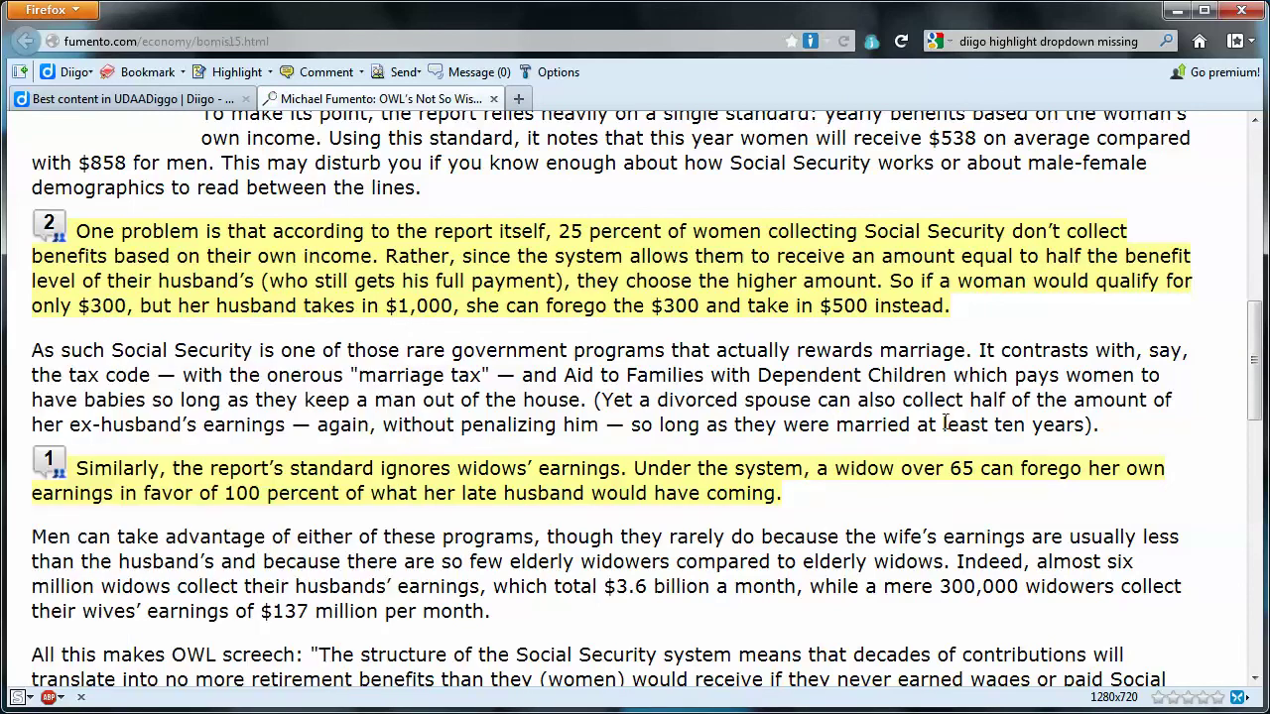
Review the sticky notes on the floating marker and on the "One problem is" highlight, shifting the floating note's window aside.
{"action": "scroll", "coordinate": [945, 423], "scroll_direction": "up", "scroll_amount": 3}
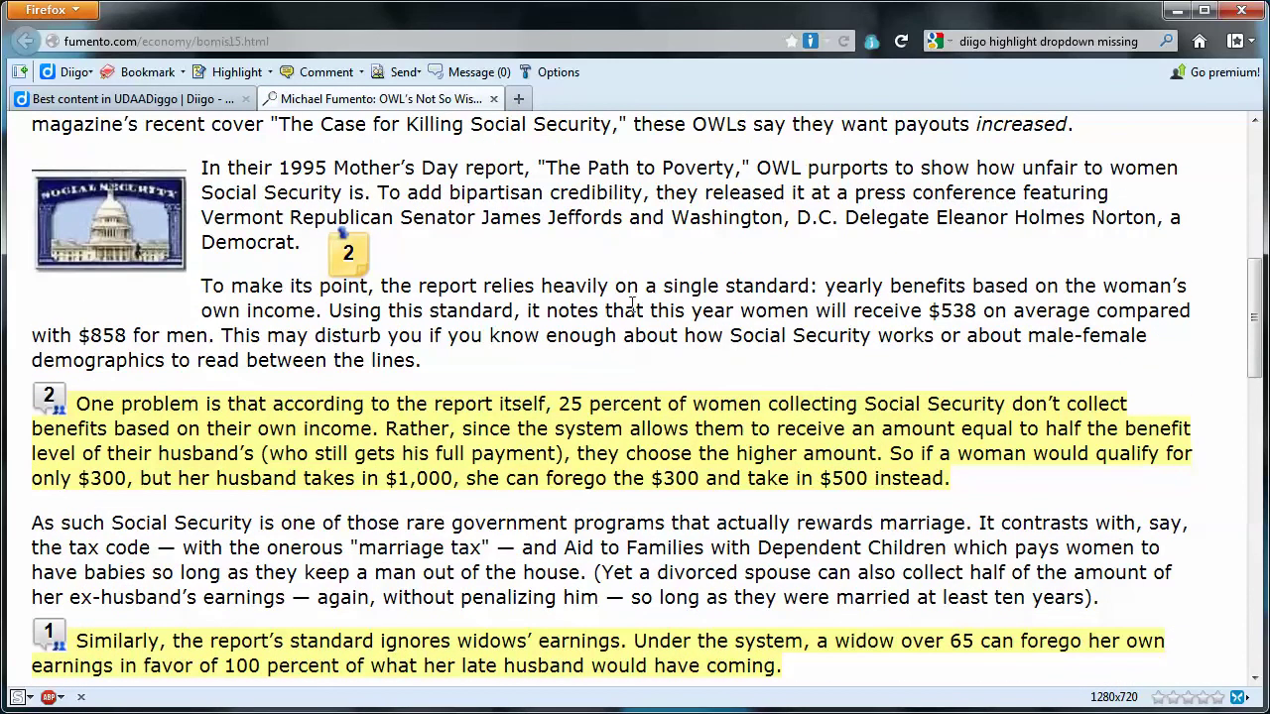
{"action": "left_click", "coordinate": [350, 252]}
{"action": "left_click", "coordinate": [735, 253]}
{"action": "left_click", "coordinate": [48, 399]}
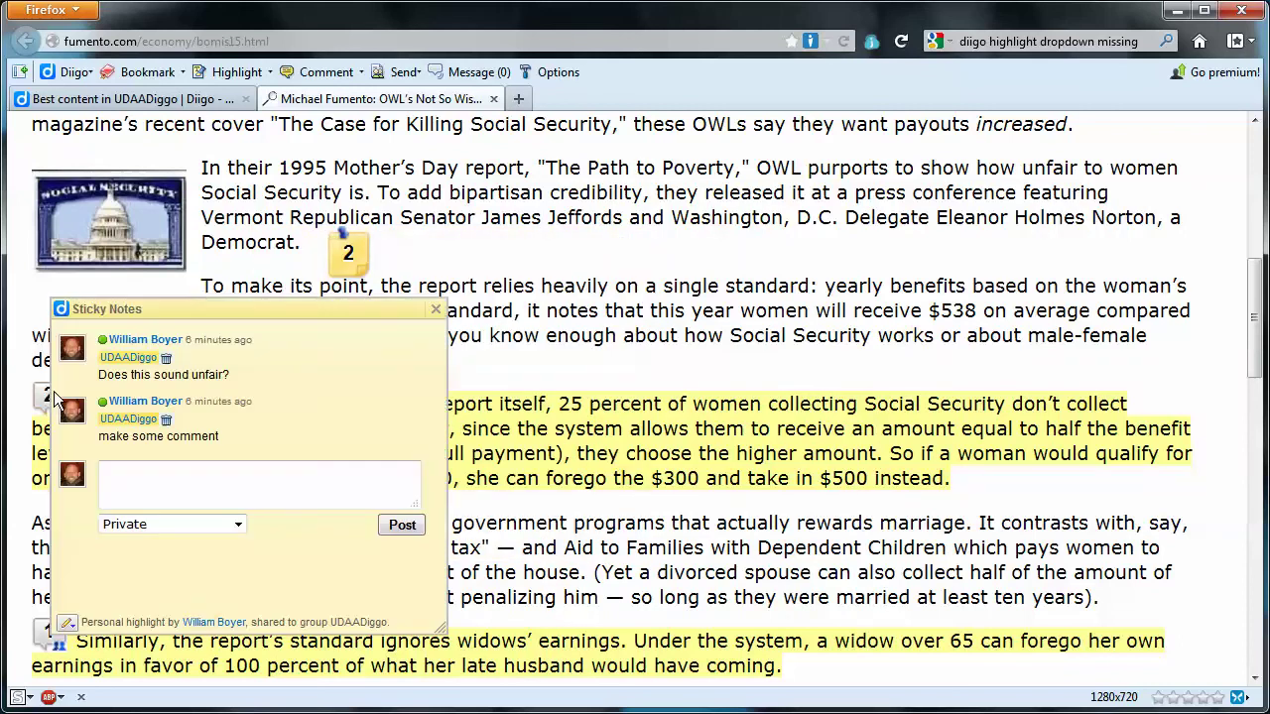
{"action": "left_click", "coordinate": [326, 226]}
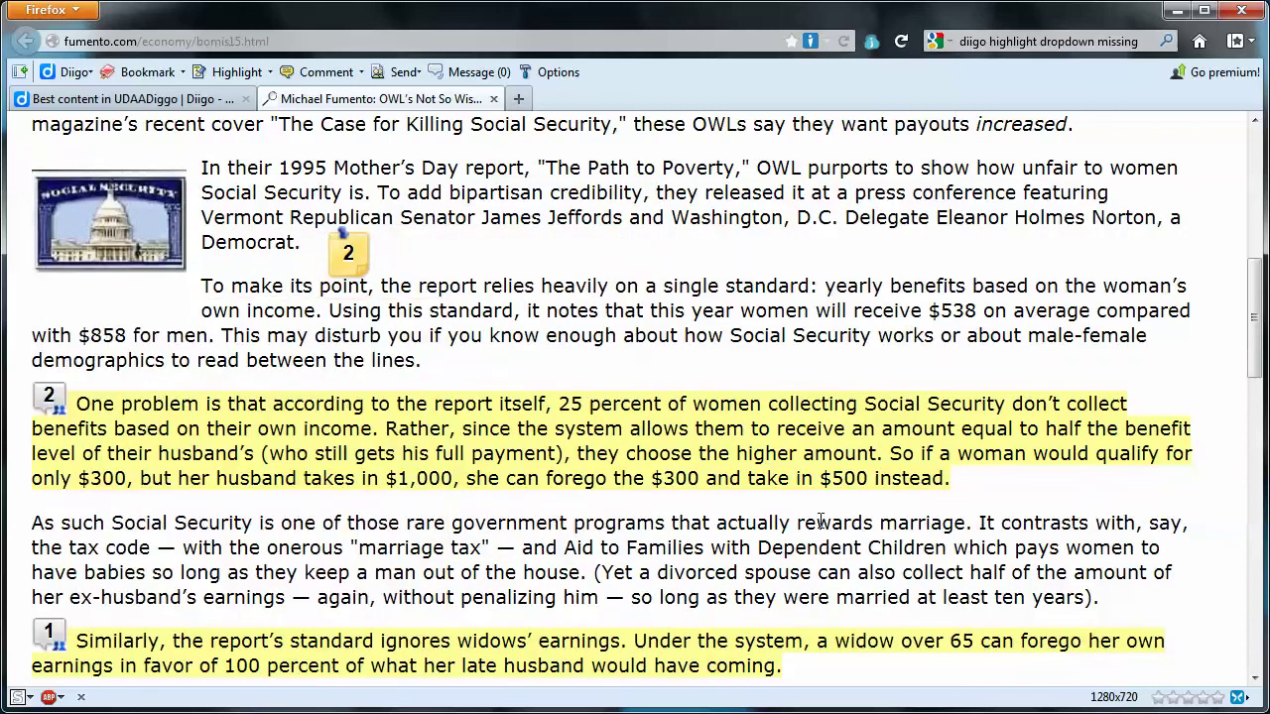
{"action": "left_click", "coordinate": [347, 255]}
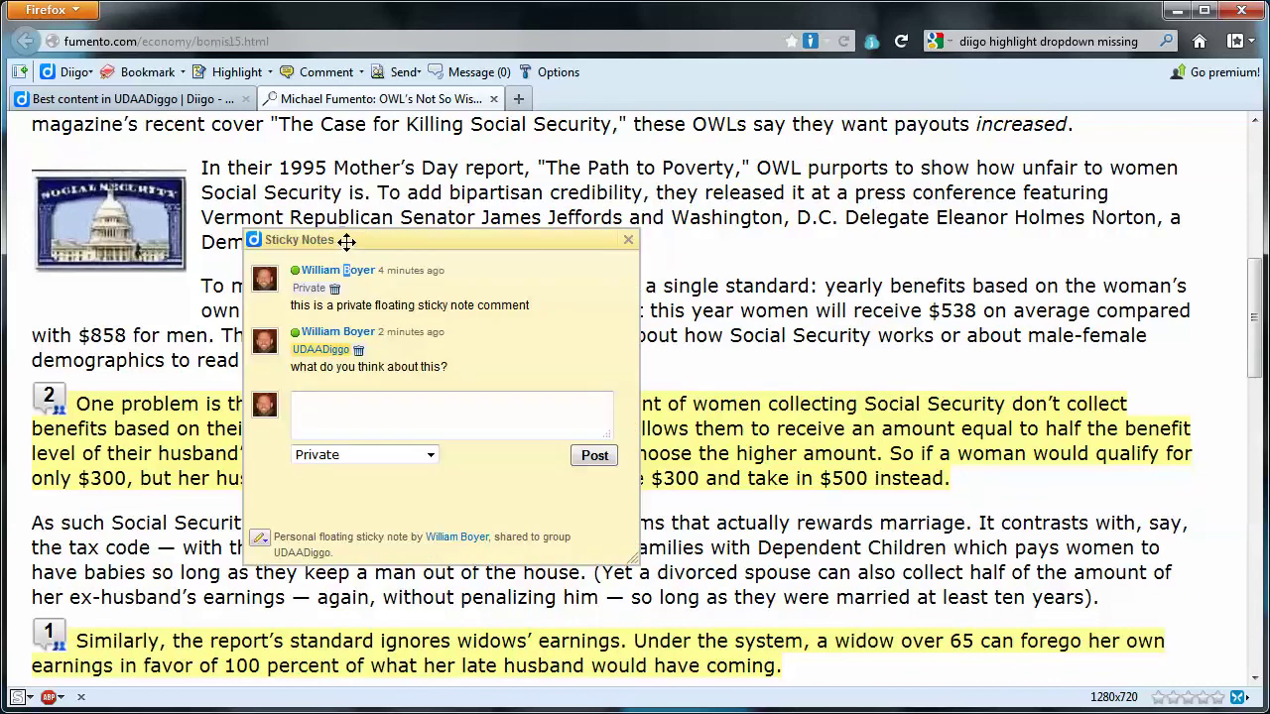
{"action": "left_click_drag", "start_coordinate": [346, 241], "coordinate": [552, 298]}
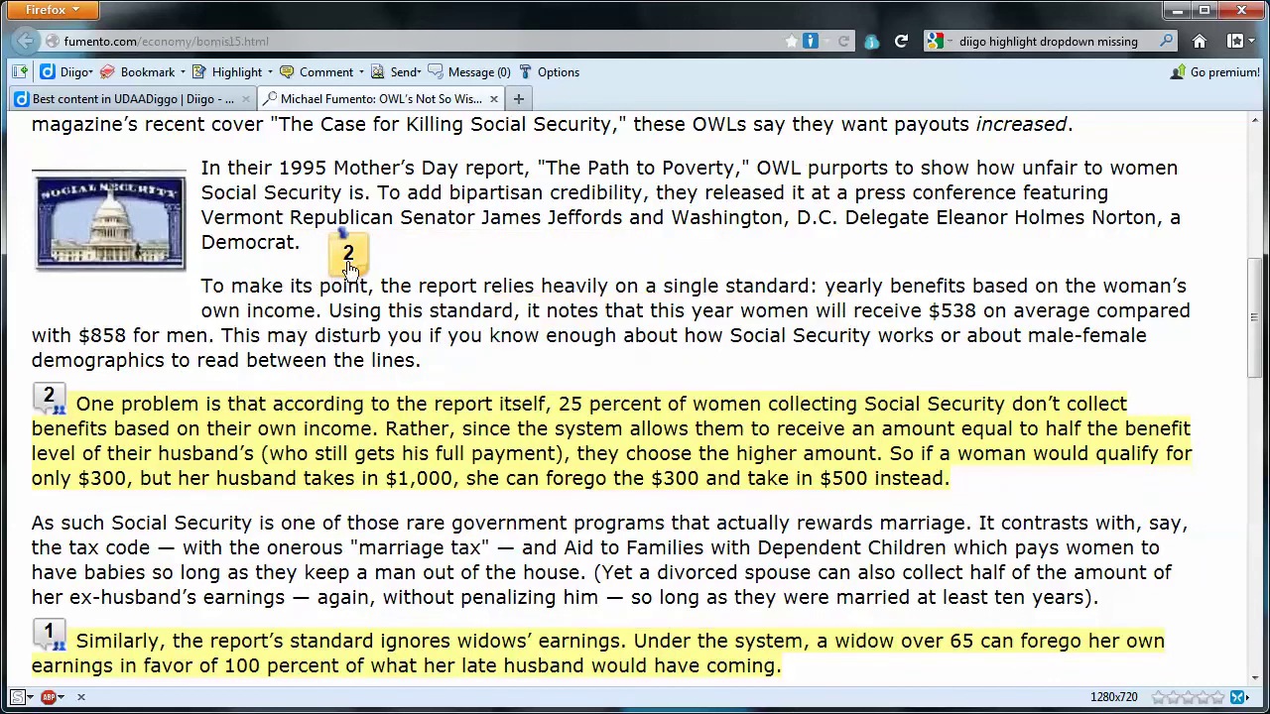
{"action": "left_click", "coordinate": [345, 266]}
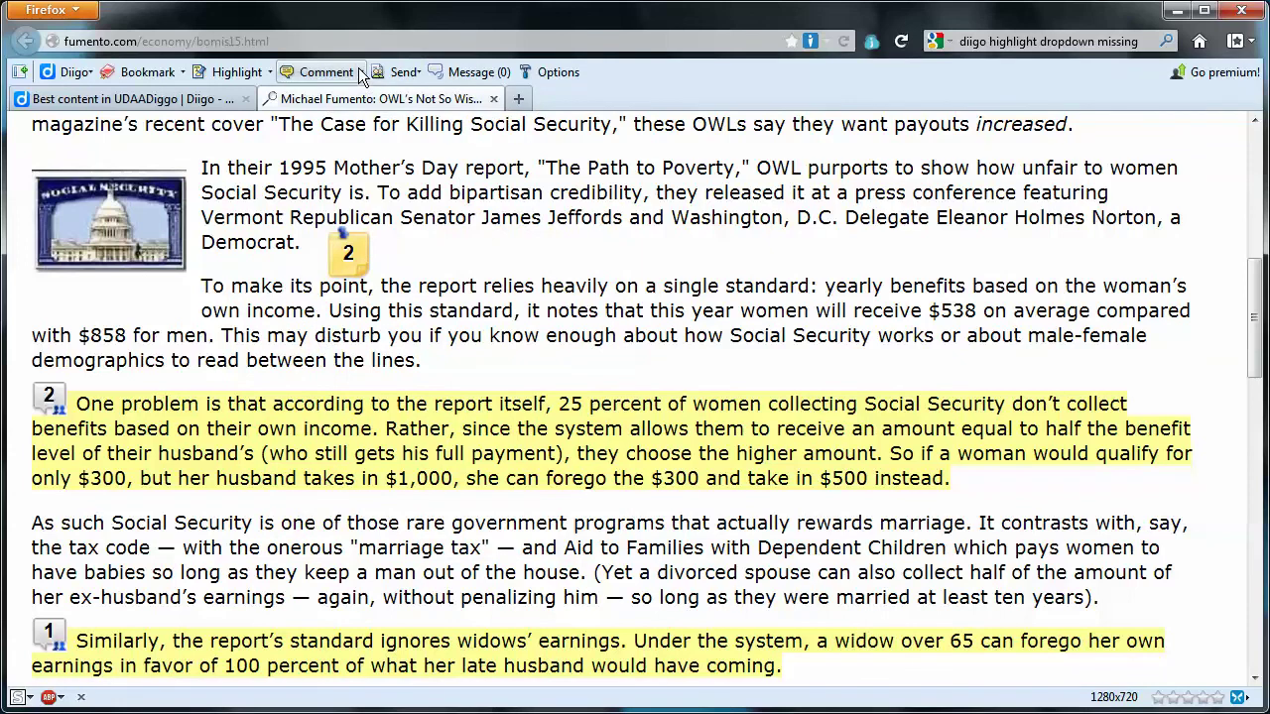
Check the article page's commenting options, and compare the notes on the "One problem is" highlight with the floating sticky note.
{"action": "left_click", "coordinate": [362, 73]}
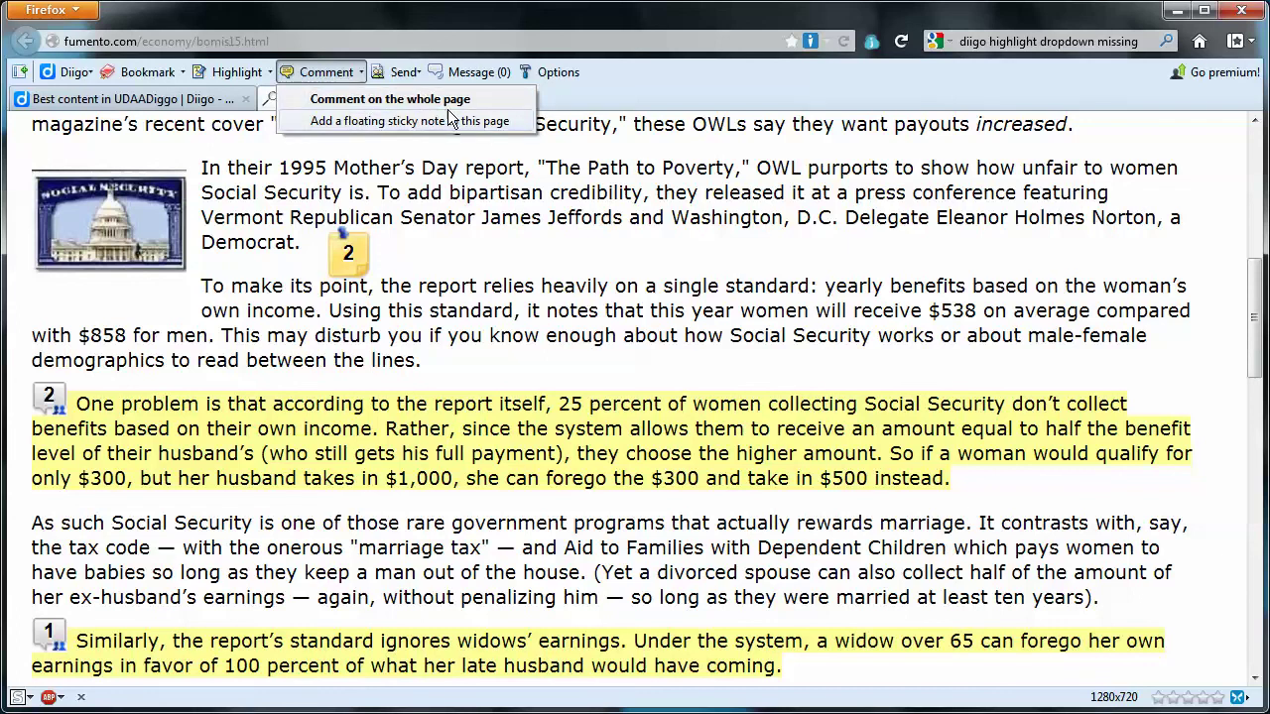
{"action": "left_click", "coordinate": [545, 291]}
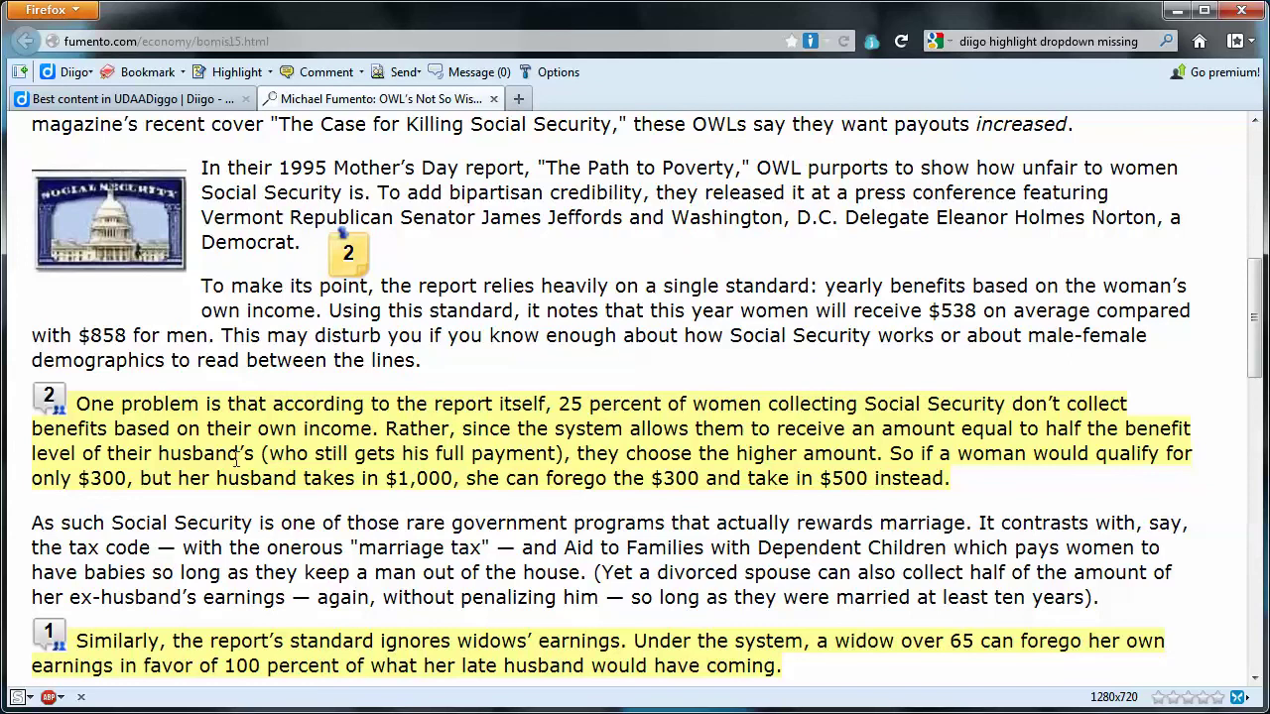
{"action": "left_click", "coordinate": [49, 399]}
{"action": "left_click", "coordinate": [347, 253]}
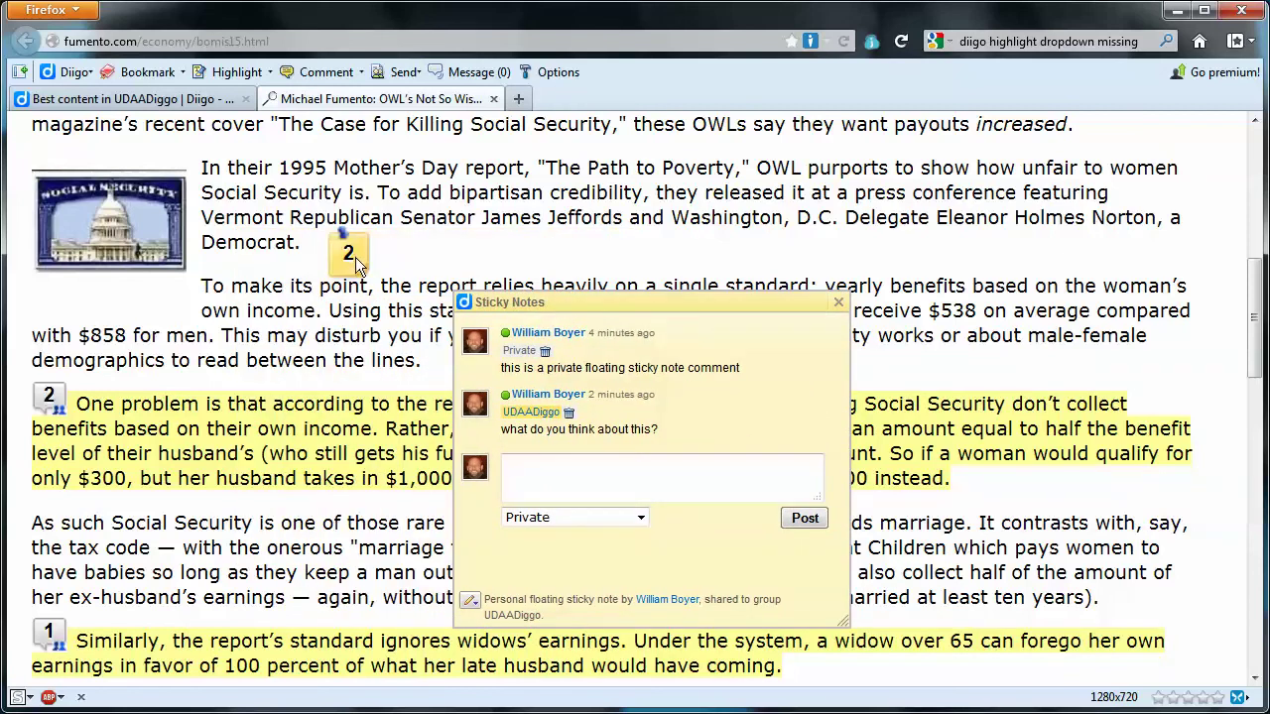
Move the floating note's marker onto the upper-left corner of the Social Security picture and check it against the highlight notes.
{"action": "left_click_drag", "start_coordinate": [355, 257], "coordinate": [73, 194]}
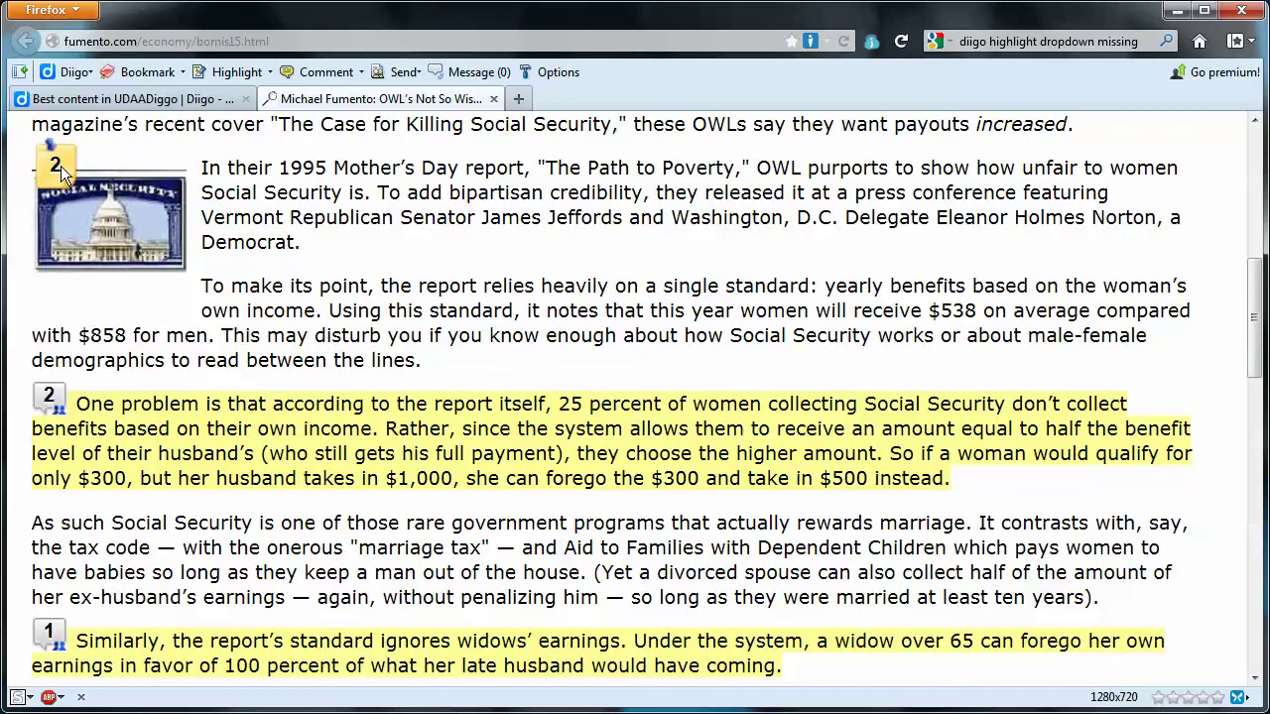
{"action": "scroll", "coordinate": [856, 349], "scroll_direction": "down", "scroll_amount": 3}
{"action": "scroll", "coordinate": [853, 350], "scroll_direction": "up", "scroll_amount": 1}
{"action": "scroll", "coordinate": [851, 351], "scroll_direction": "down", "scroll_amount": 6}
{"action": "scroll", "coordinate": [845, 352], "scroll_direction": "up", "scroll_amount": 4}
{"action": "scroll", "coordinate": [845, 352], "scroll_direction": "up", "scroll_amount": 6}
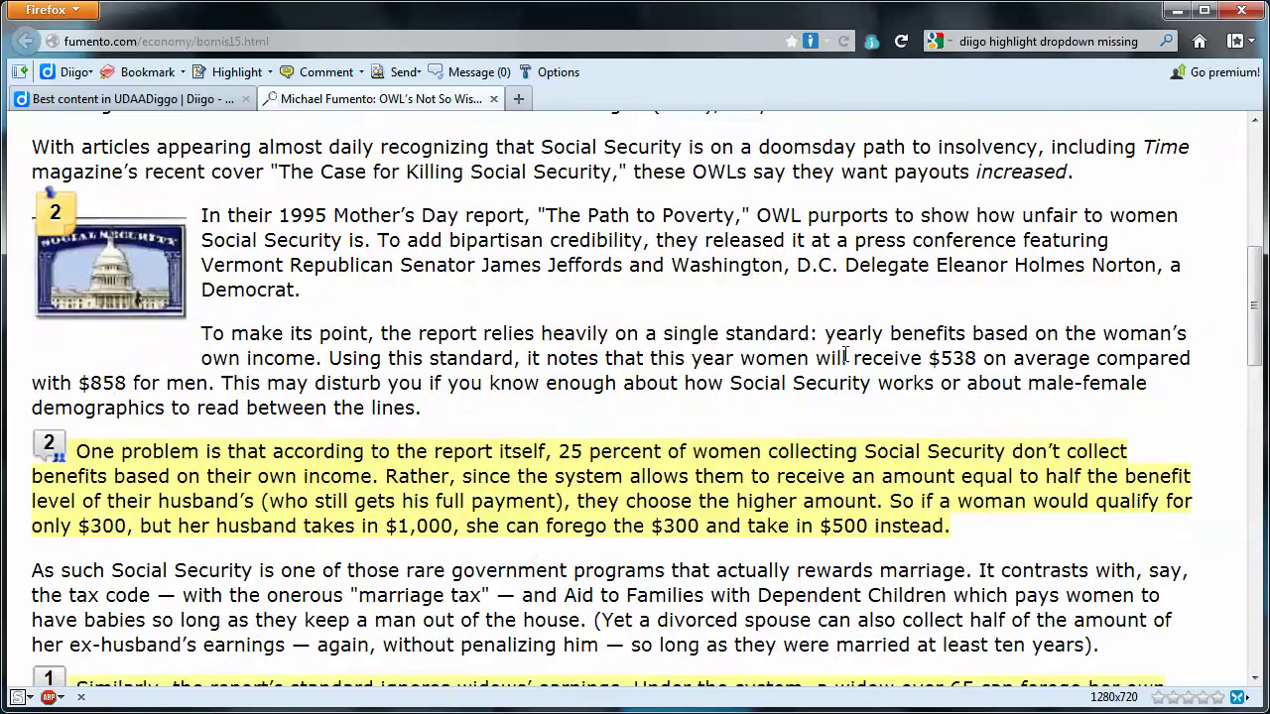